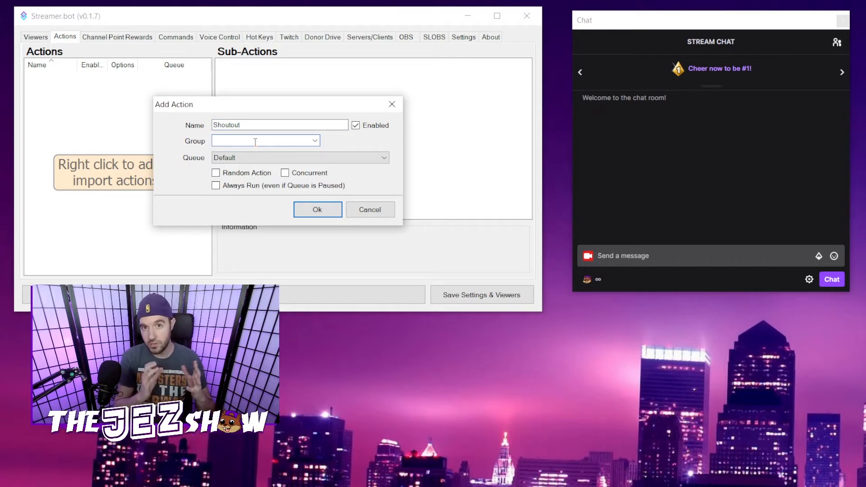
# - Assign the Shoutout action to a new group named Chat Commands and create the action
pyautogui.click(256, 142)
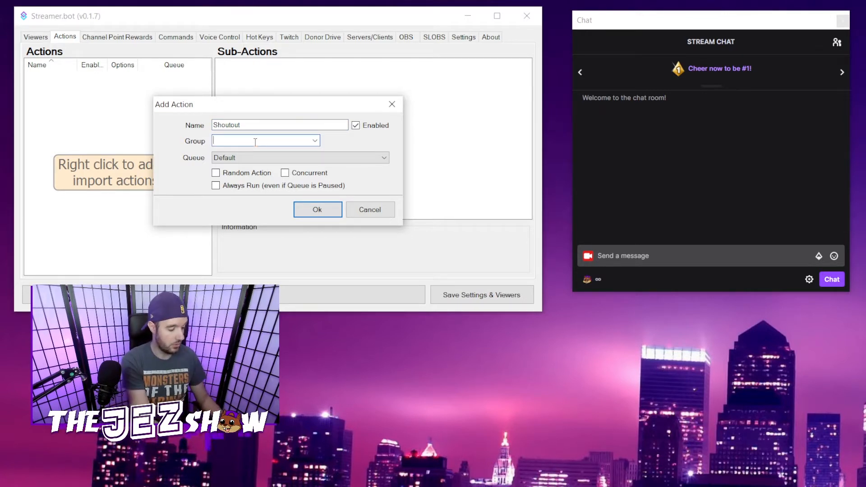
pyautogui.write('Chat Commands')
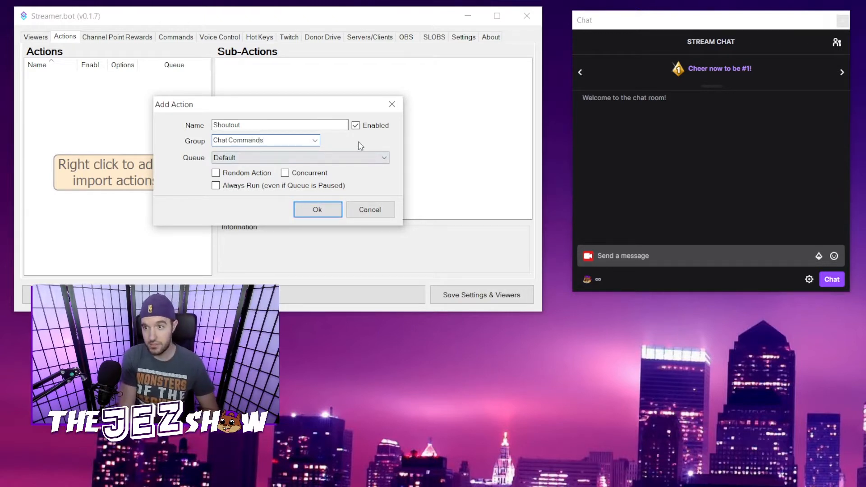
pyautogui.click(315, 209)
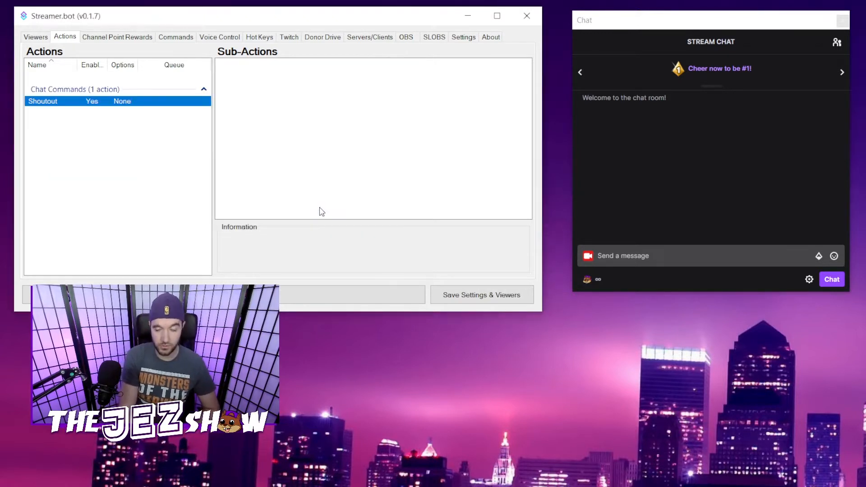
# - Add a Twitch Get User Info for Target sub-action to Shoutout with the source type set to From Input
pyautogui.rightClick(293, 91)
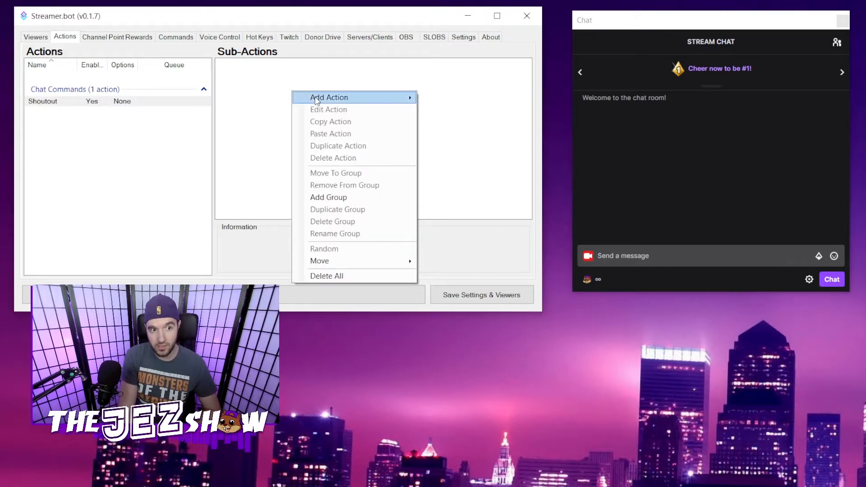
pyautogui.click(273, 98)
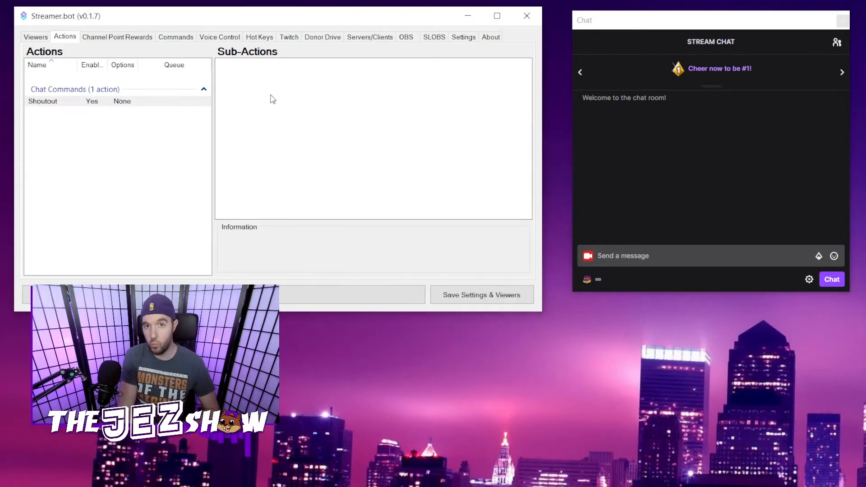
pyautogui.rightClick(277, 91)
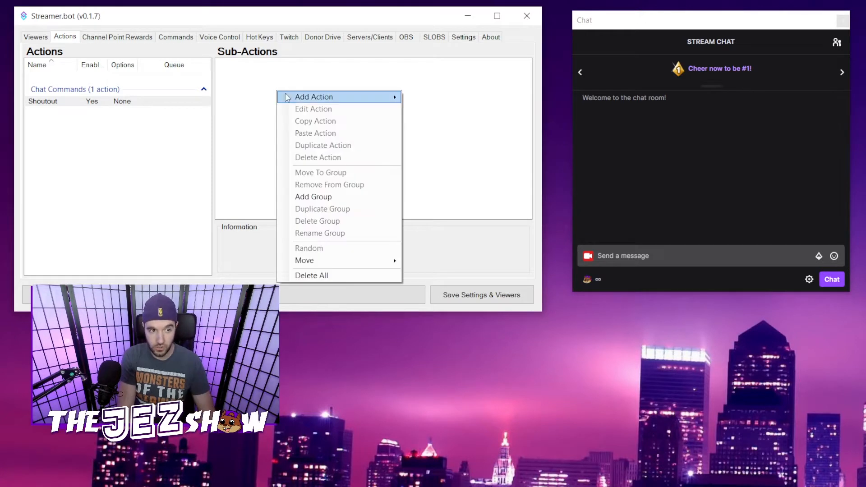
pyautogui.moveTo(299, 101)
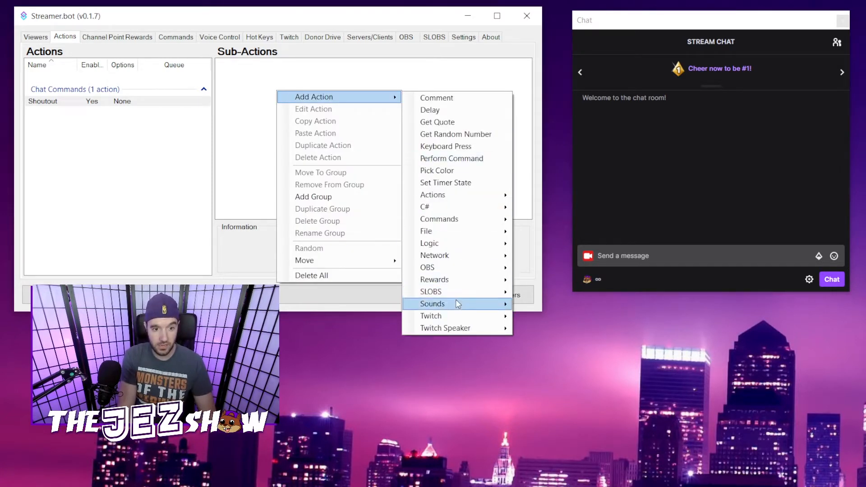
pyautogui.moveTo(454, 319)
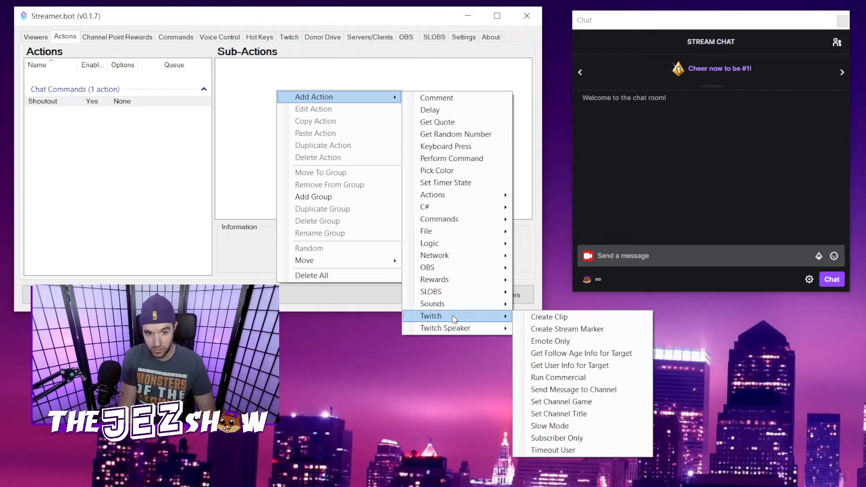
pyautogui.click(595, 367)
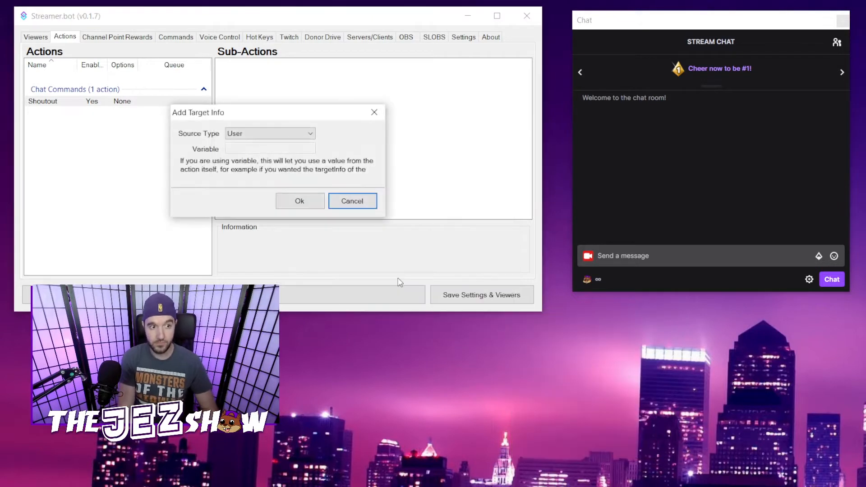
pyautogui.click(298, 134)
pyautogui.click(264, 152)
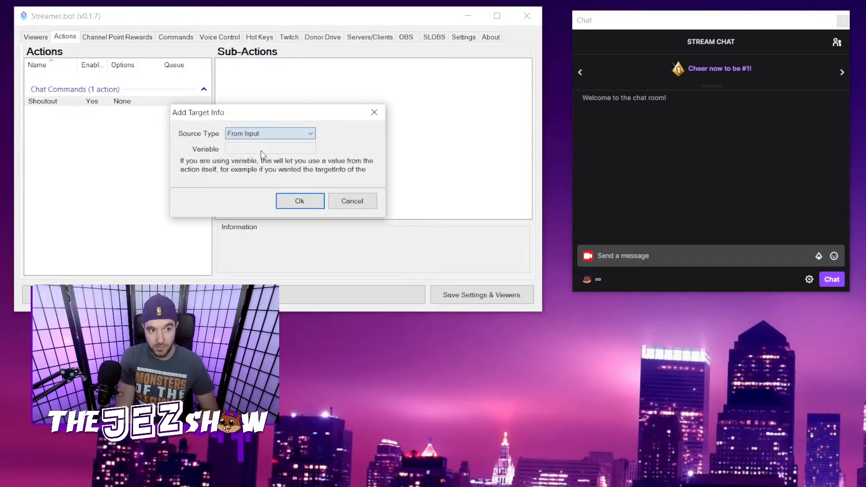
pyautogui.click(302, 204)
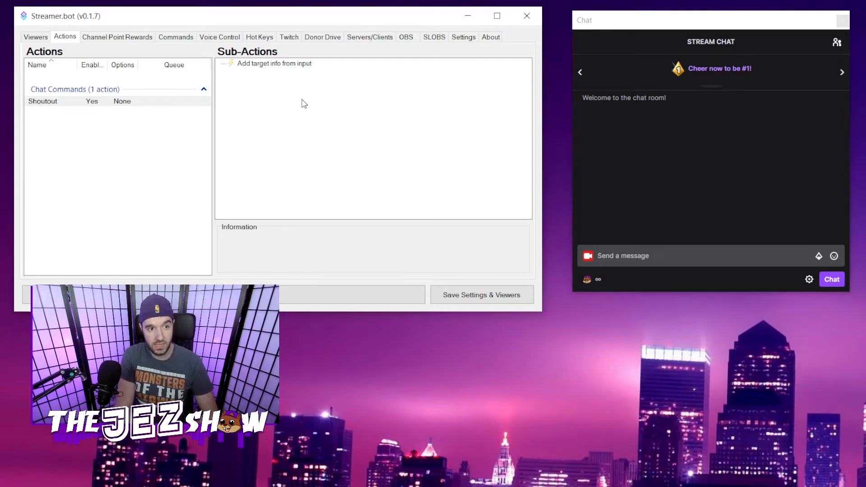
# - Start a Twitch Send Message to Channel sub-action for Shoutout, keeping Bot as the preferred account
pyautogui.rightClick(276, 90)
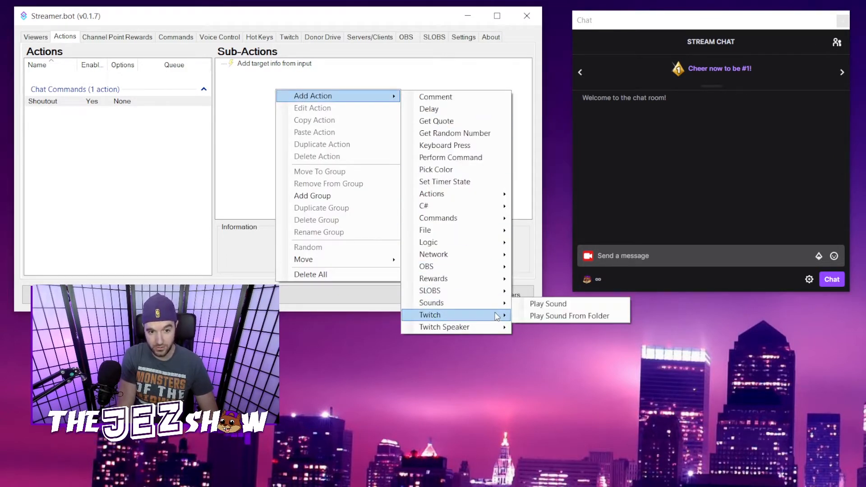
pyautogui.moveTo(496, 316)
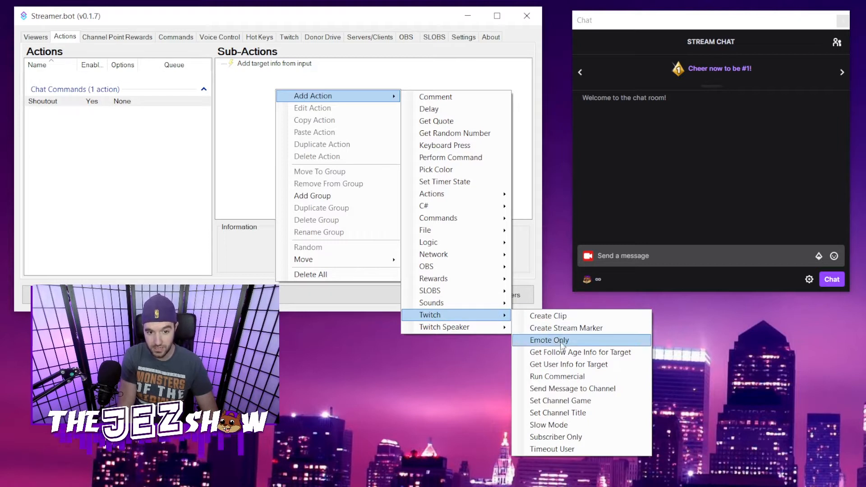
pyautogui.click(599, 389)
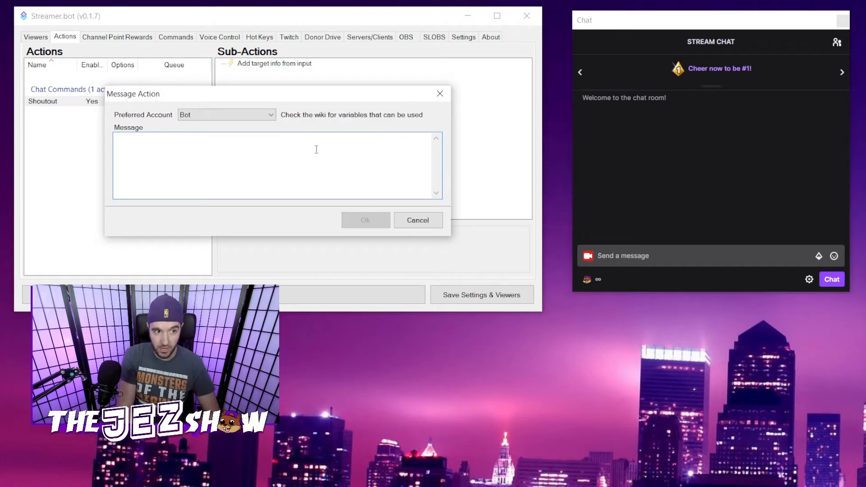
pyautogui.click(272, 116)
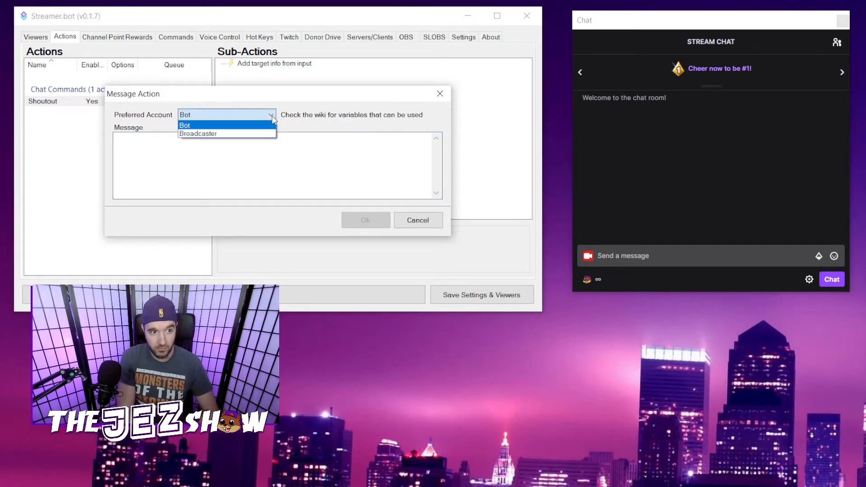
pyautogui.click(272, 116)
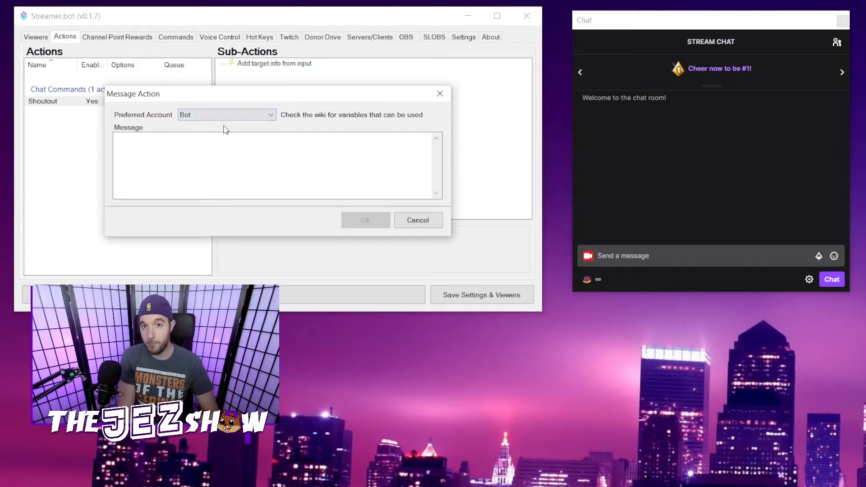
# - Begin the message text with "Please show your love for"
pyautogui.click(238, 147)
pyautogui.click(204, 158)
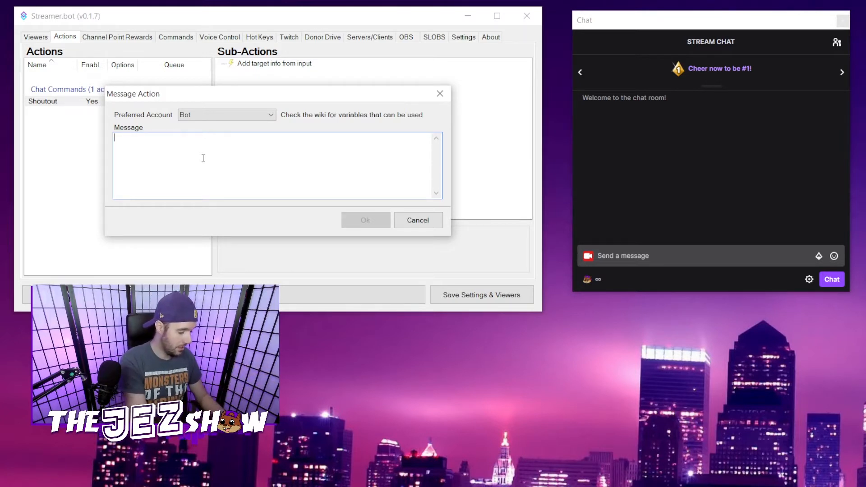
pyautogui.write('Please ')
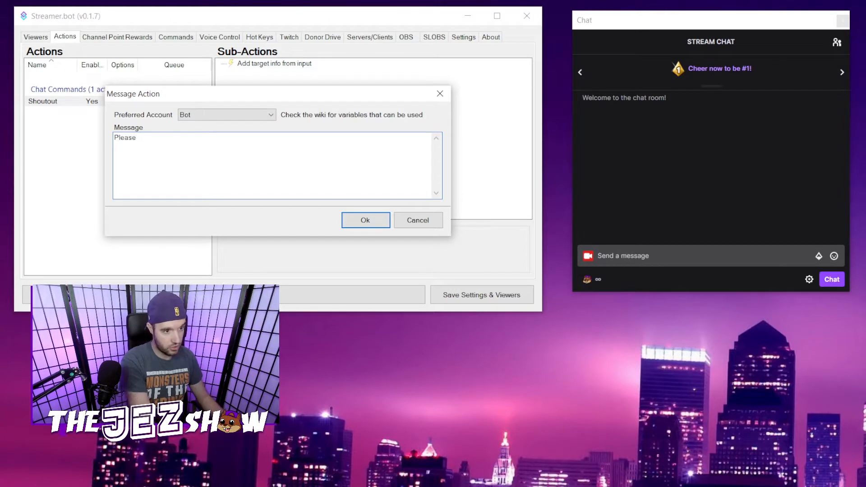
pyautogui.write('show your love ')
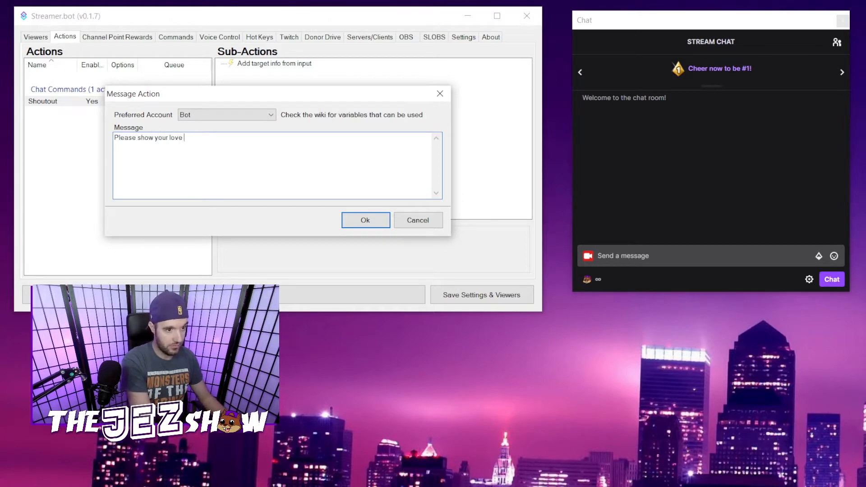
pyautogui.write('for')
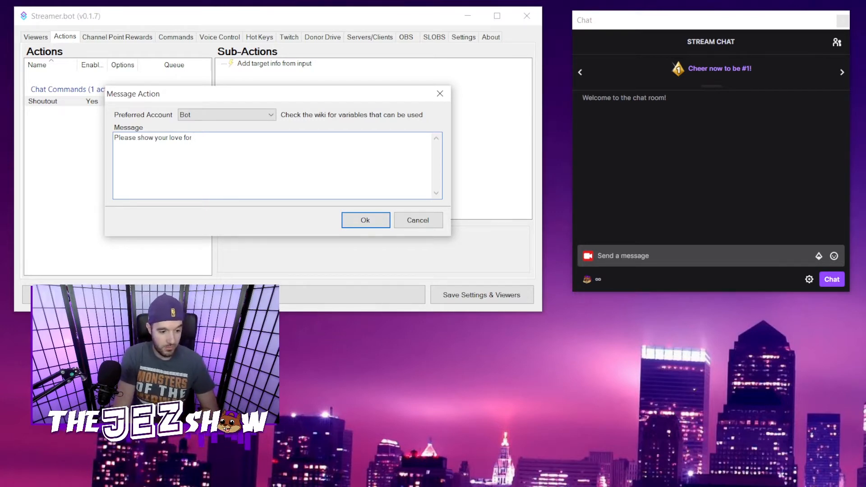
# - Copy the targetUser variable name from the Streamer.bot Wiki and append it to the message as "%targetUser%."
pyautogui.hotkey('alt', 'Tab')
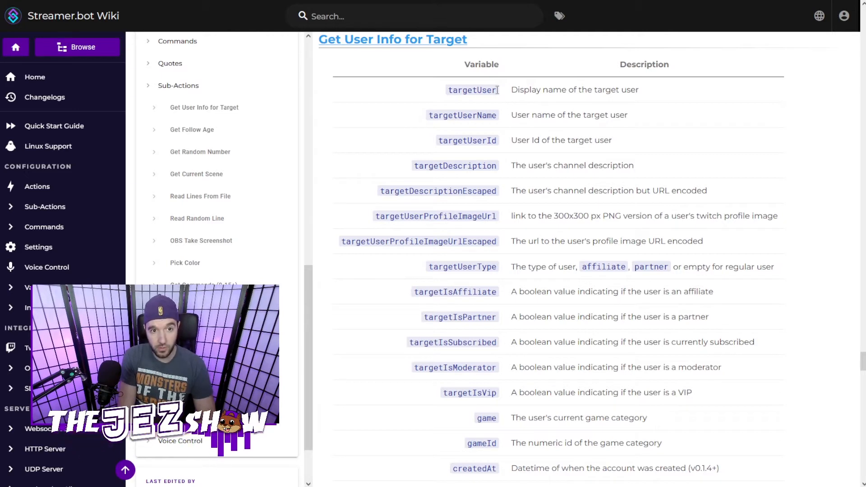
pyautogui.moveTo(498, 91); pyautogui.dragTo(449, 90)
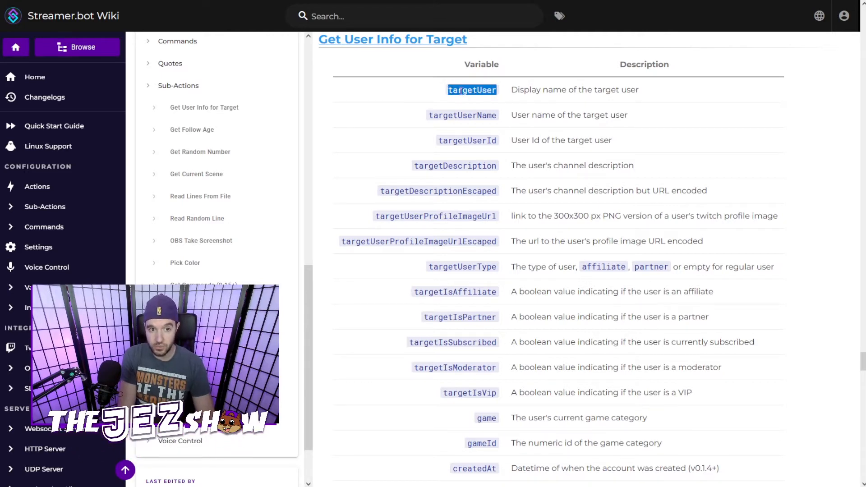
pyautogui.rightClick(462, 90)
pyautogui.click(477, 103)
pyautogui.hotkey('alt', 'Tab')
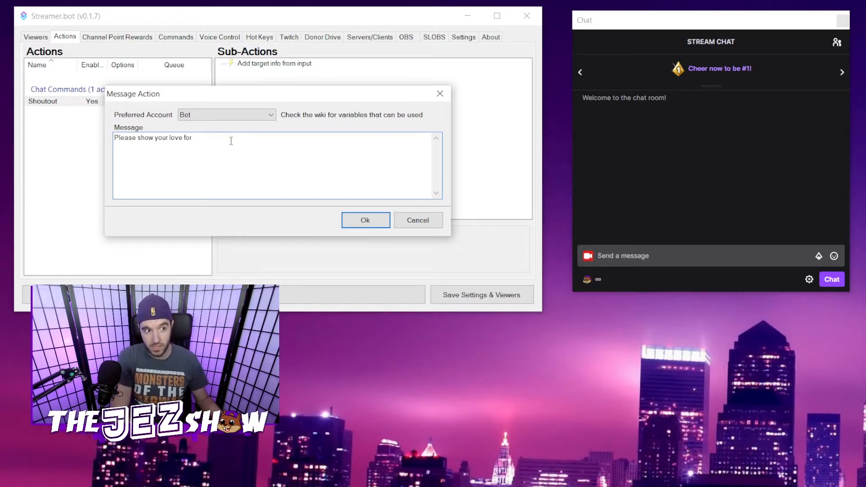
pyautogui.write('%targetUser%.')
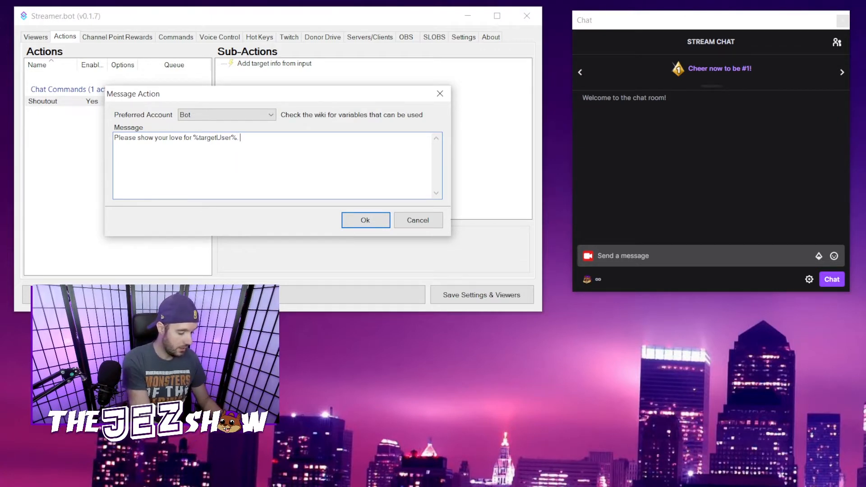
# - Append the sentence "You can find them at twitch.tv/%targetUser%." to the message
pyautogui.write('You can find ')
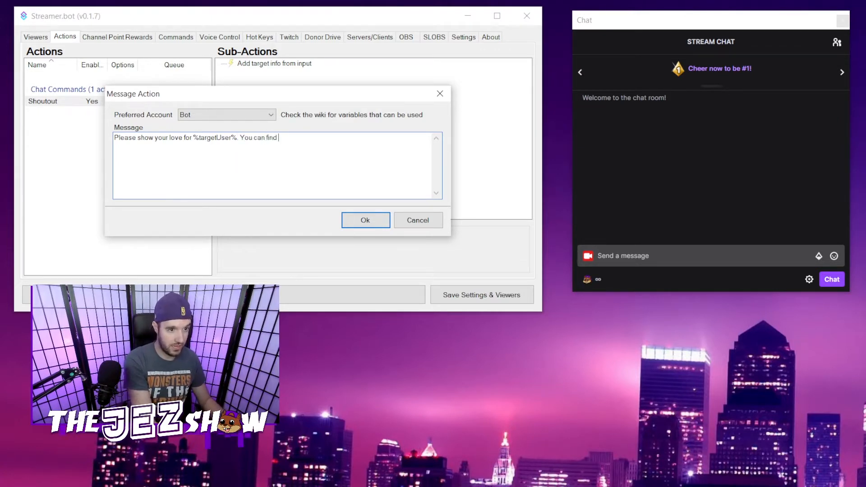
pyautogui.write('thenm ')
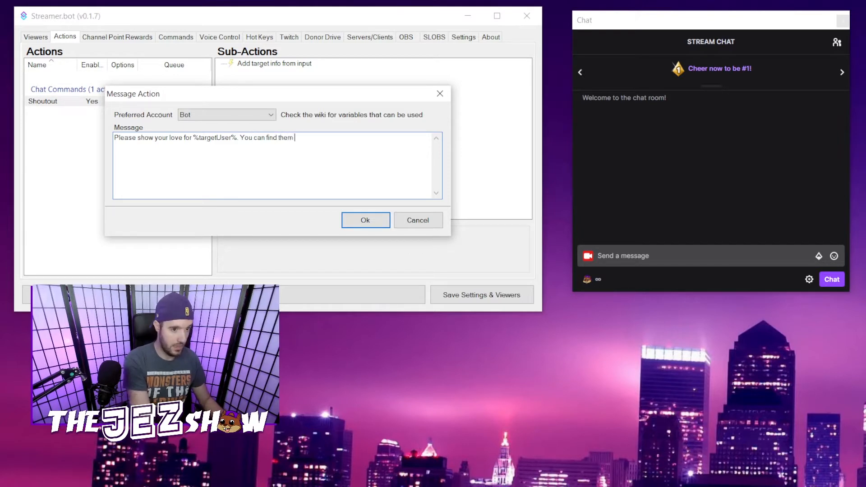
pyautogui.write('at twitch')
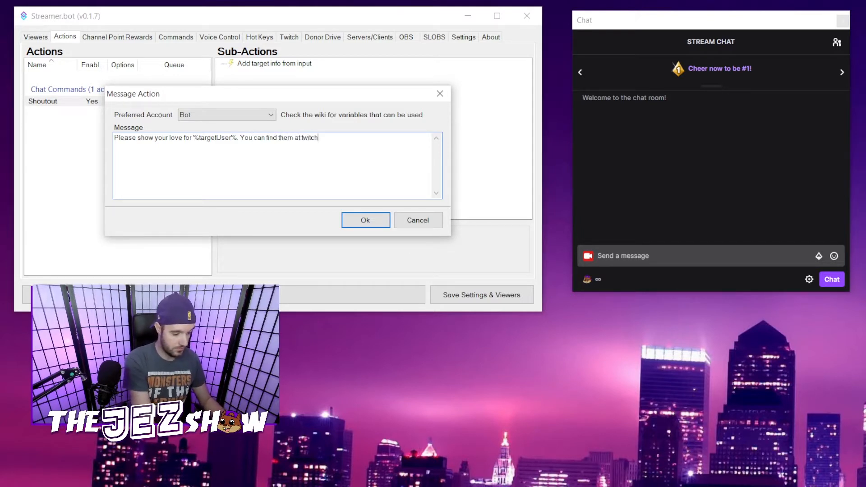
pyautogui.write('.tv')
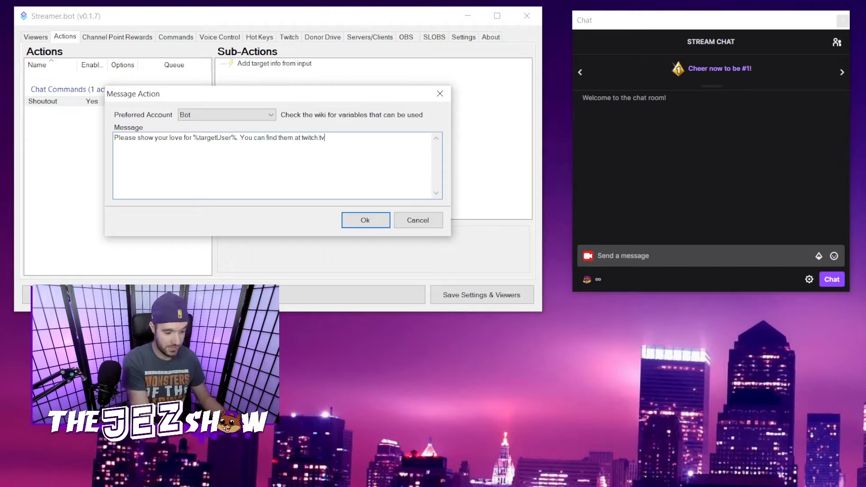
pyautogui.write('/')
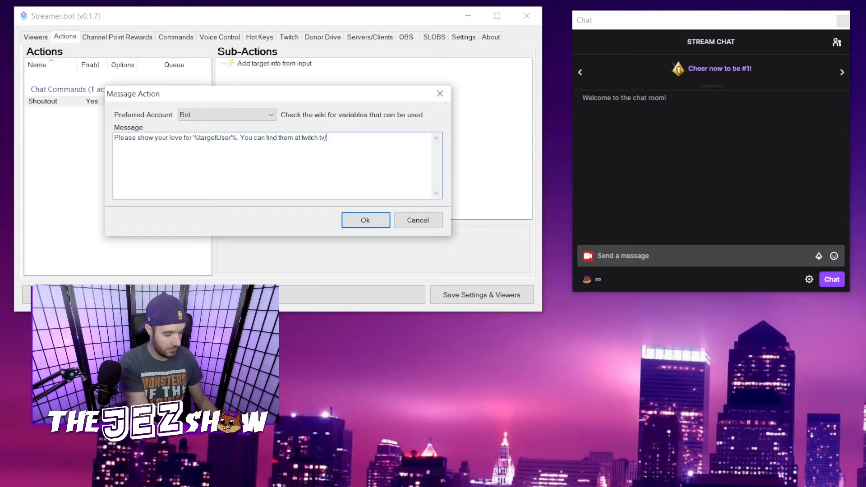
pyautogui.write('%targetUser%')
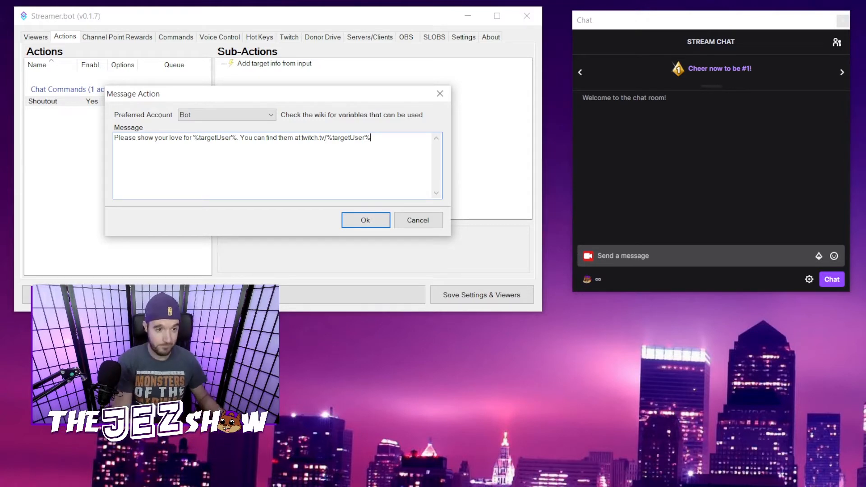
pyautogui.write('.')
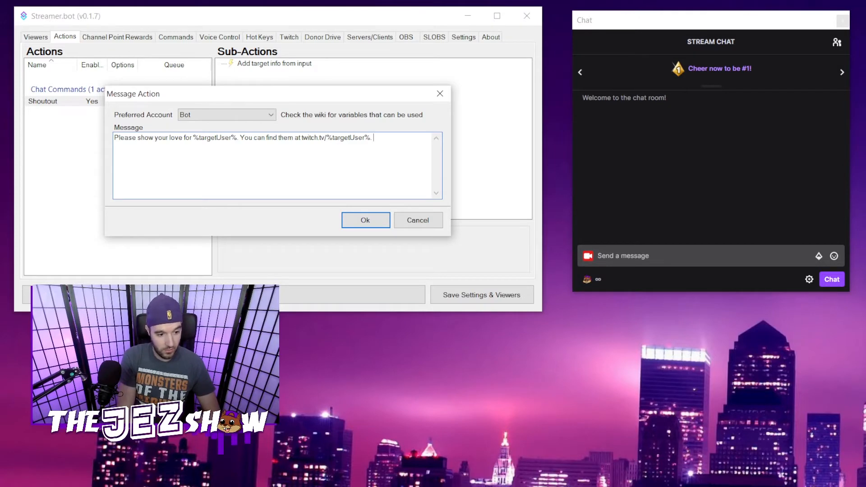
# - Switch to the Streamer.bot Wiki and select the game variable name in the Get User Info for Target table
pyautogui.hotkey('alt', 'Tab')
pyautogui.click(707, 114)
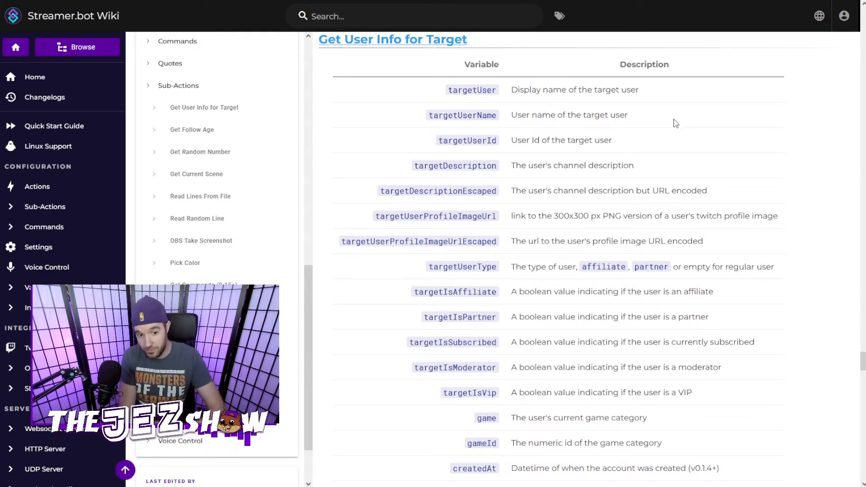
pyautogui.scroll(-3, 674, 129)
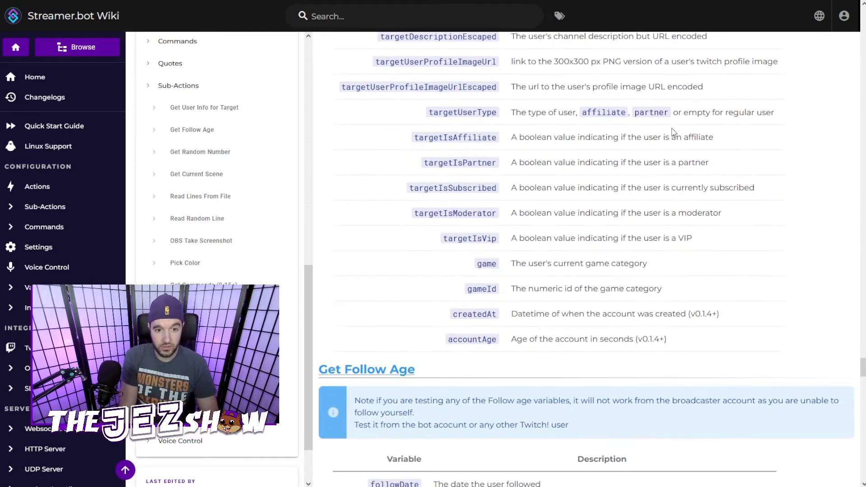
pyautogui.scroll(-1, 674, 132)
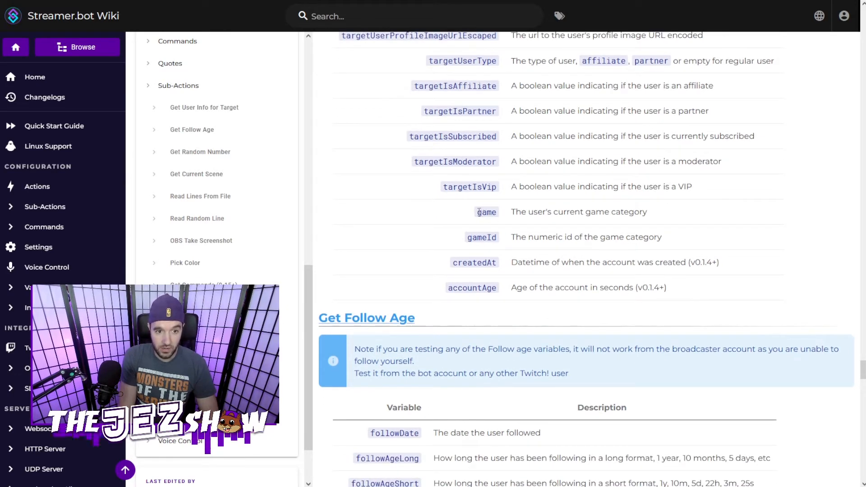
pyautogui.moveTo(478, 212); pyautogui.dragTo(497, 213)
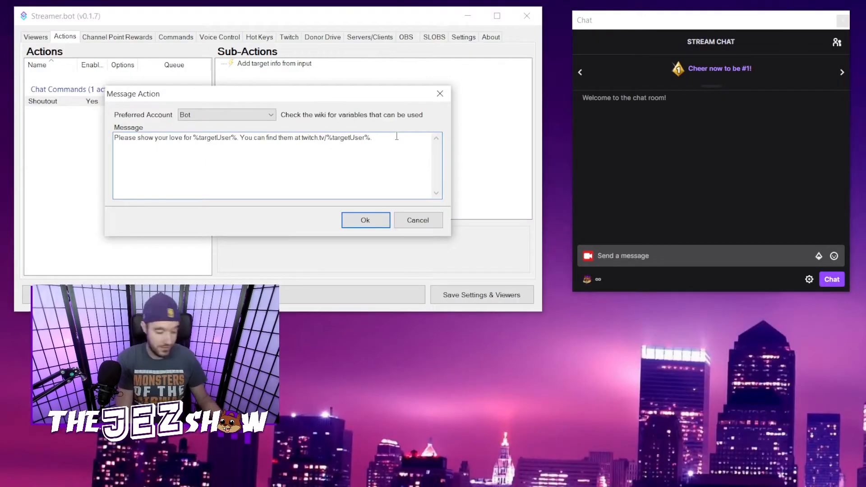
# - Append "They were last seen streaming %game%." to the message in Streamer.bot and save the message sub-action
pyautogui.write('he')
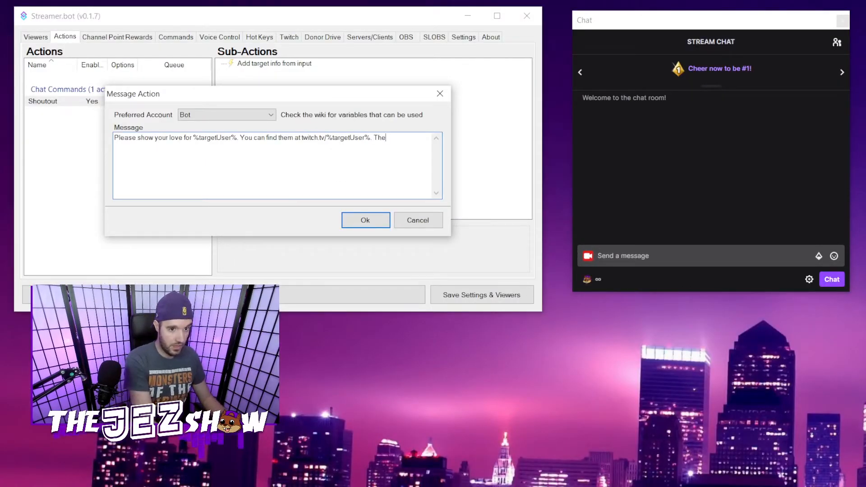
pyautogui.write('y were last s')
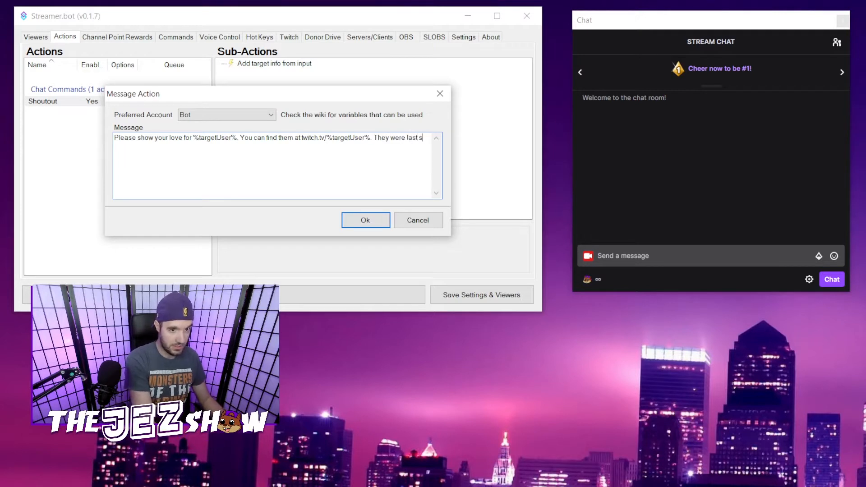
pyautogui.write('een stream')
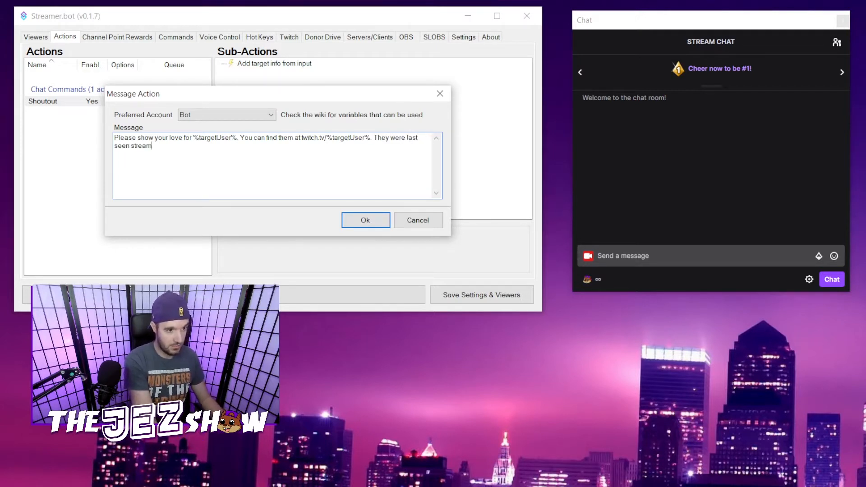
pyautogui.write('ing %game%.')
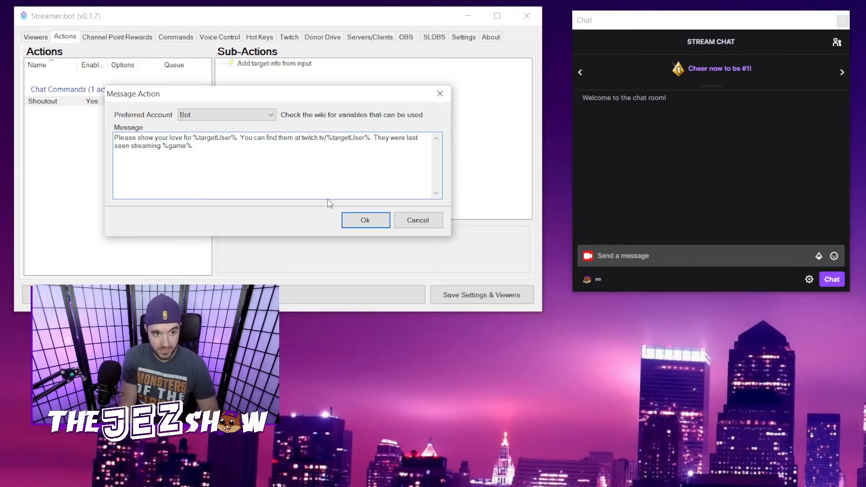
pyautogui.click(366, 223)
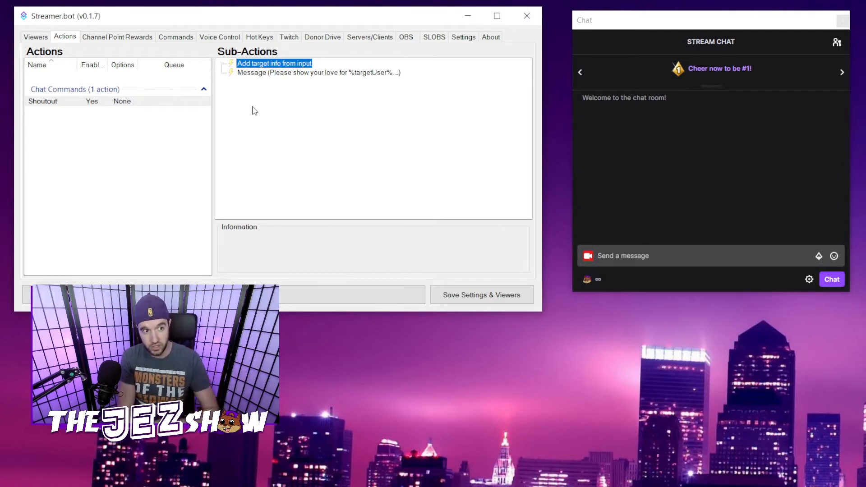
# - Start a new chat command with the trigger !so in the Chat Commands group
pyautogui.click(177, 38)
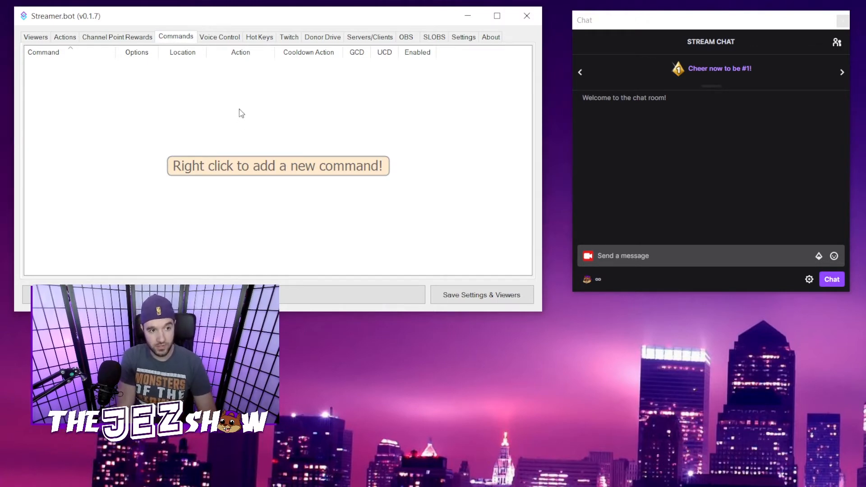
pyautogui.rightClick(236, 96)
pyautogui.click(259, 102)
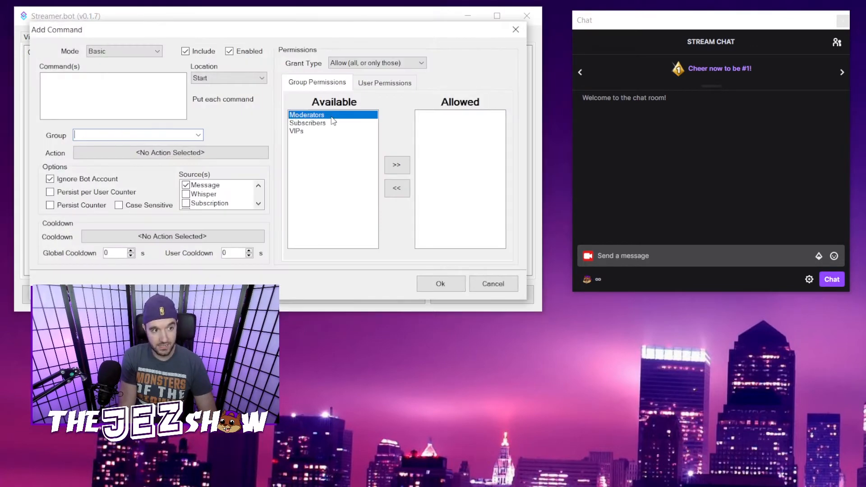
pyautogui.write('!so')
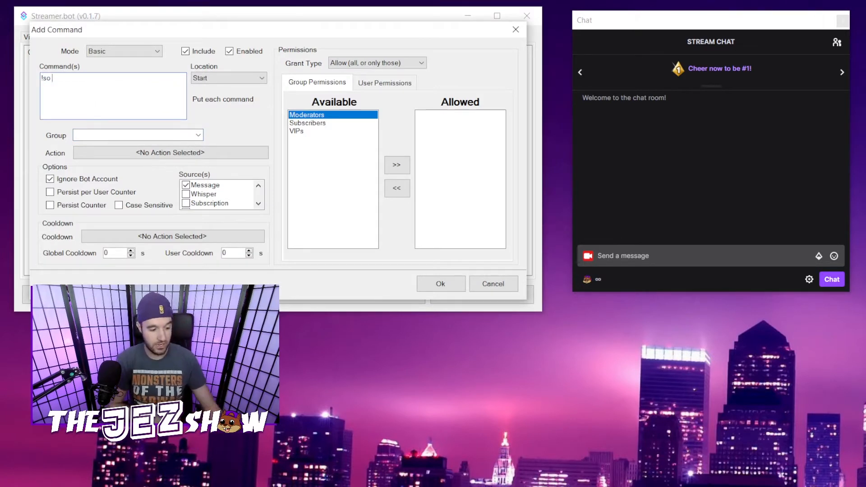
pyautogui.press('BackSpace')
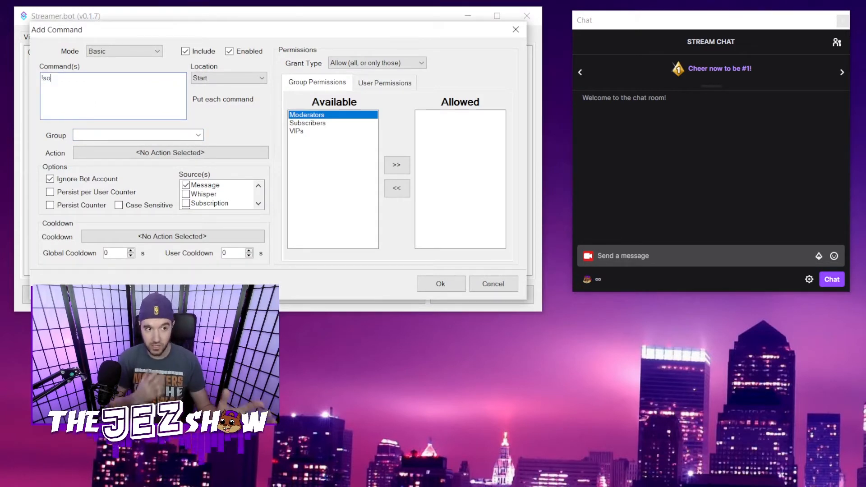
pyautogui.click(128, 134)
pyautogui.write('Chat Commands')
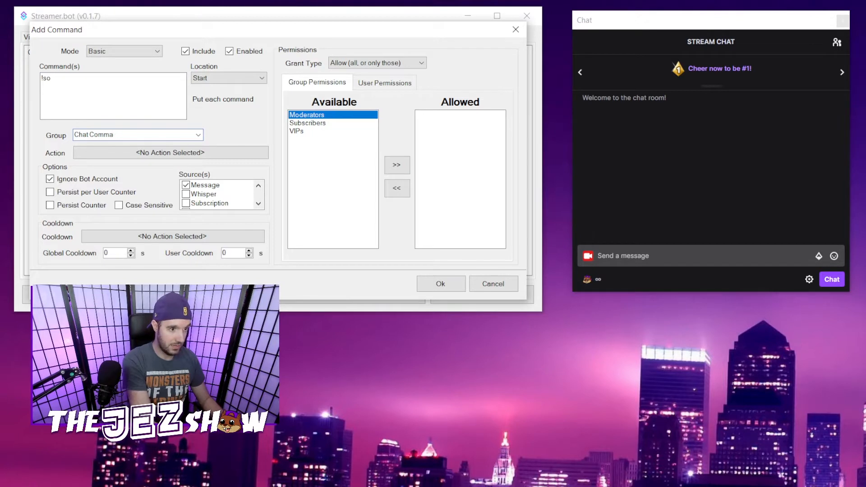
# - Assign the Shoutout action to the !so command, allow the Moderators group to use it, and save the command
pyautogui.click(155, 154)
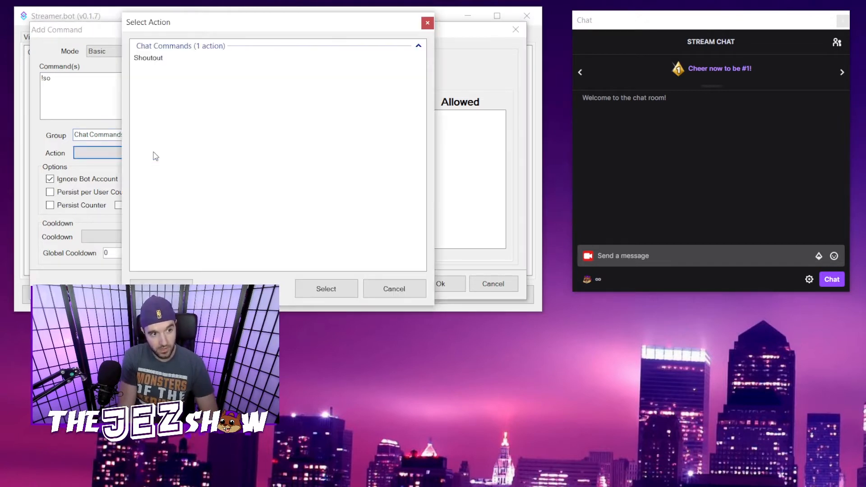
pyautogui.click(154, 59)
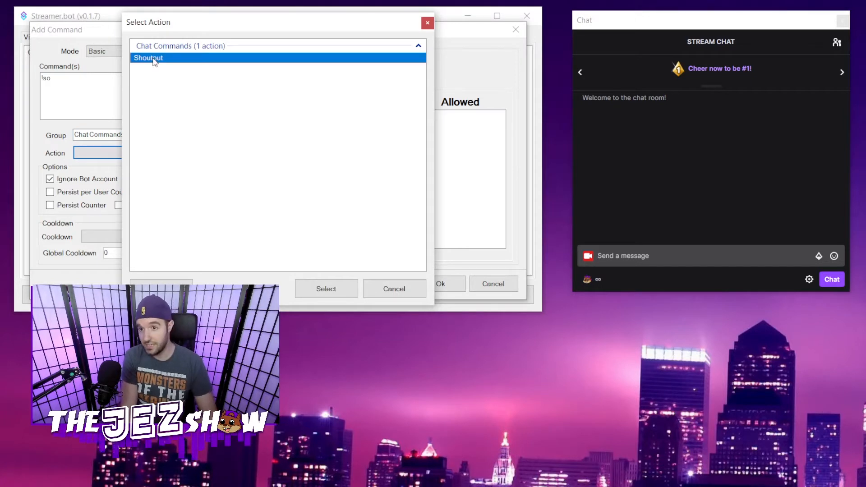
pyautogui.click(326, 290)
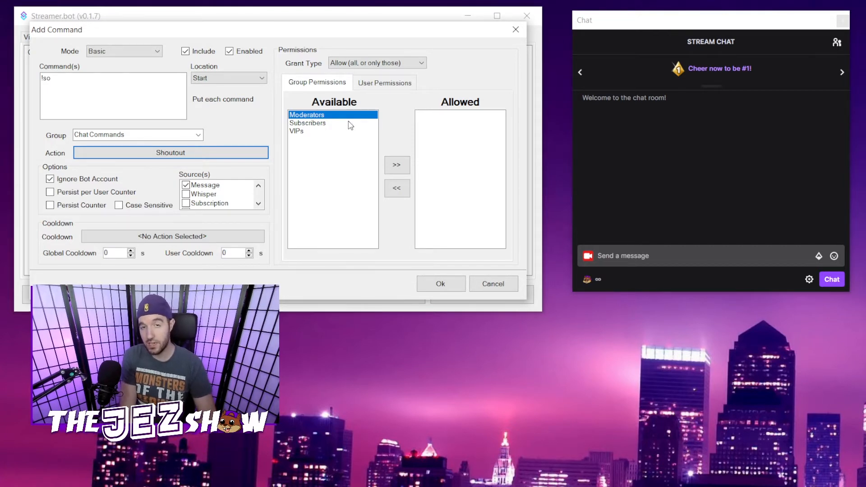
pyautogui.click(401, 170)
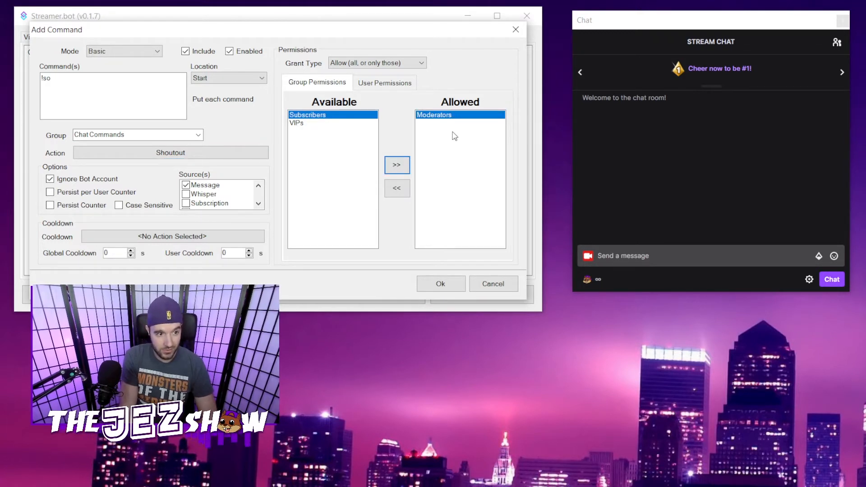
pyautogui.click(441, 285)
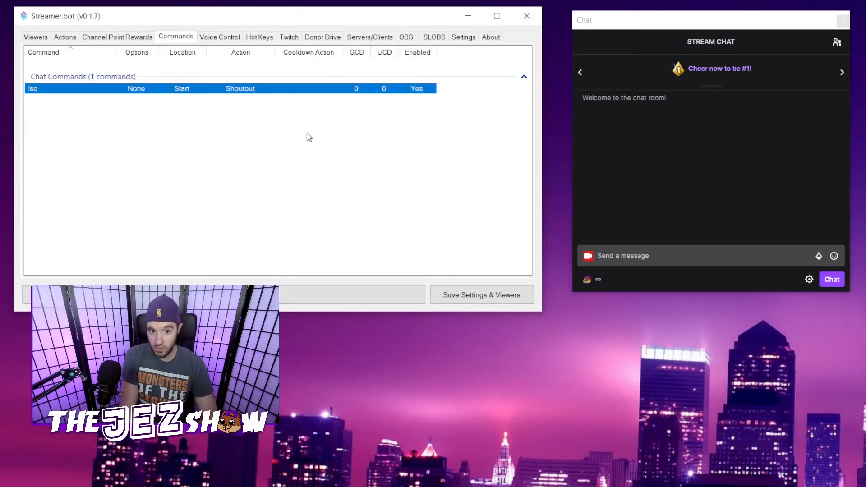
# - Test the shoutout in the stream chat by sending !so followed by another streamer's username
pyautogui.click(622, 258)
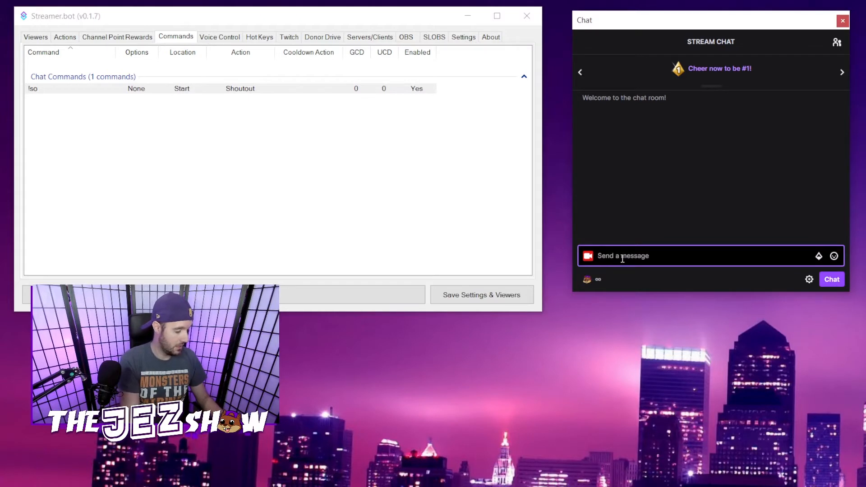
pyautogui.write('!so nate1280')
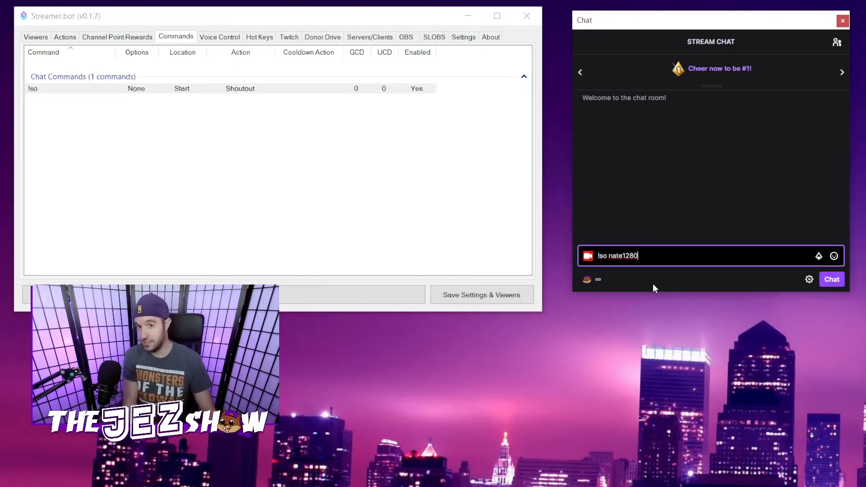
pyautogui.press('Return')
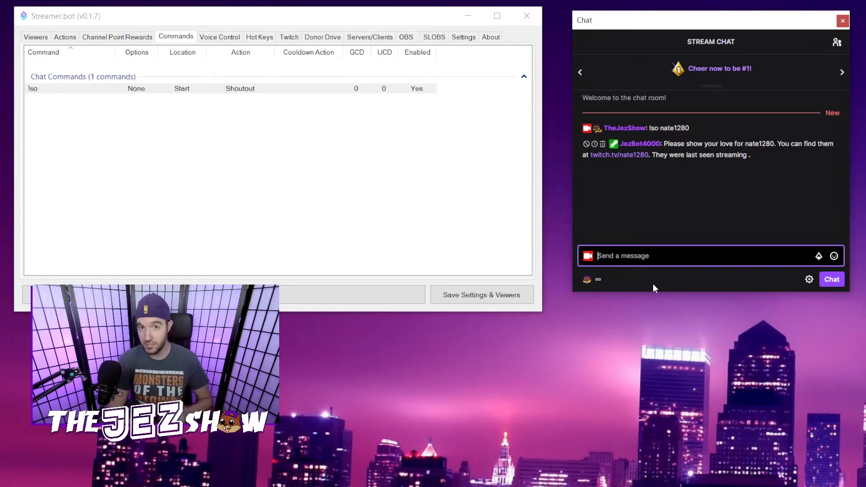
# - Send !so with the broadcaster's own channel name in the stream chat to test the shoutout again
pyautogui.write('!')
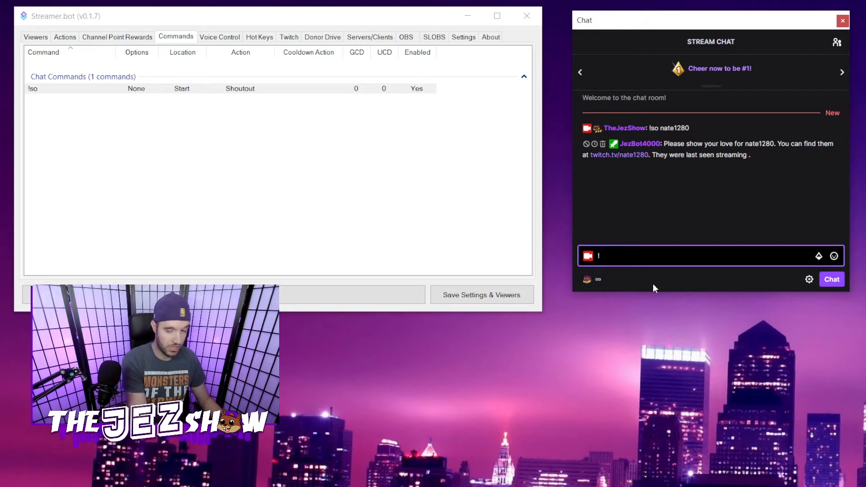
pyautogui.write('so')
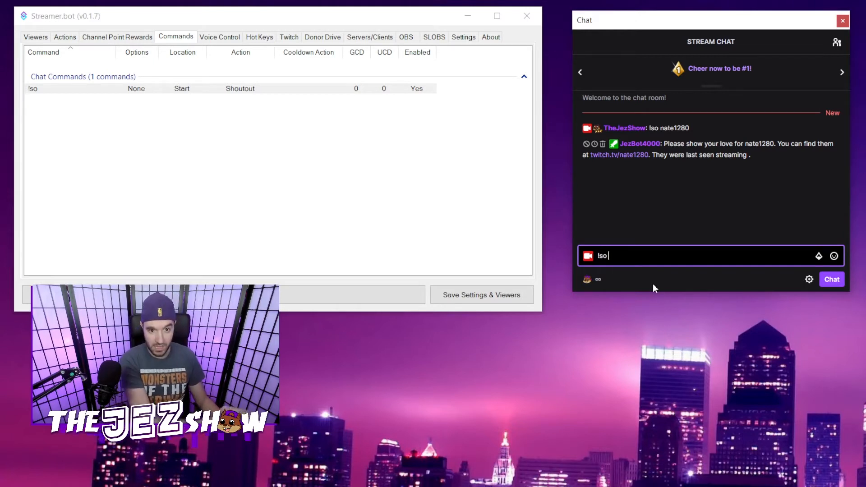
pyautogui.write(' thejezshow')
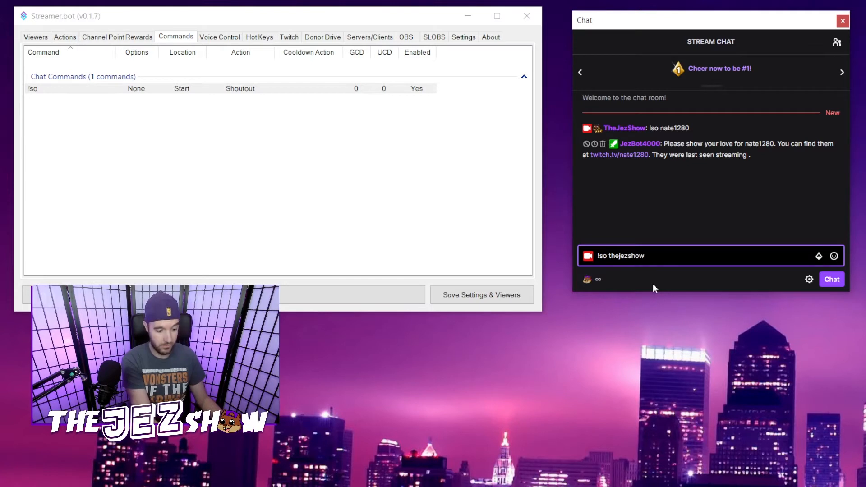
pyautogui.press('Return')
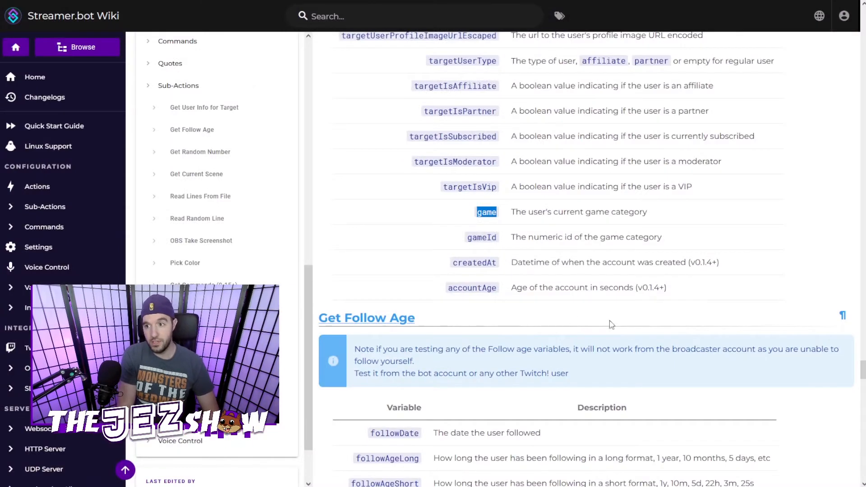
# - Review the target user variables in the wiki, and start a new Streamer.bot command with the trigger !whois
pyautogui.scroll(2, 647, 300)
pyautogui.scroll(2, 646, 300)
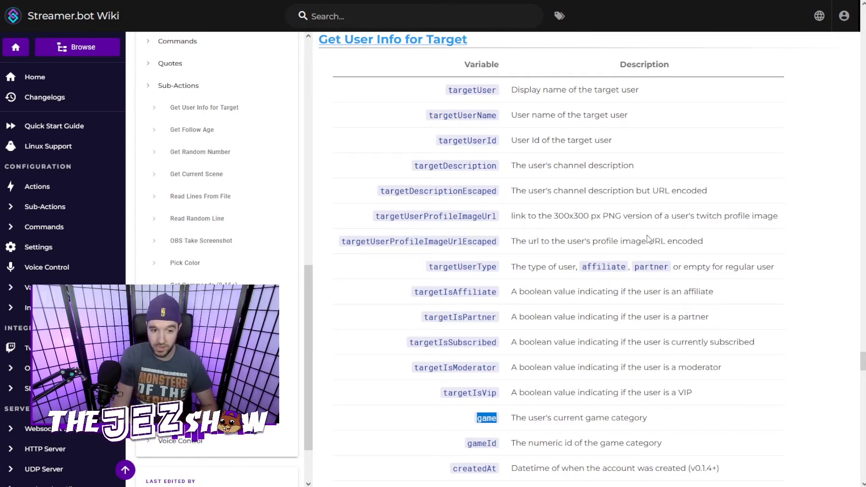
pyautogui.click(686, 237)
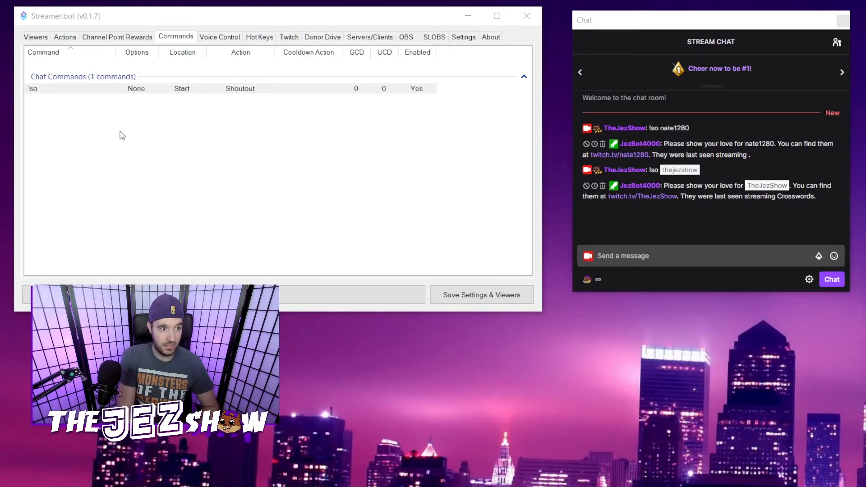
pyautogui.rightClick(120, 132)
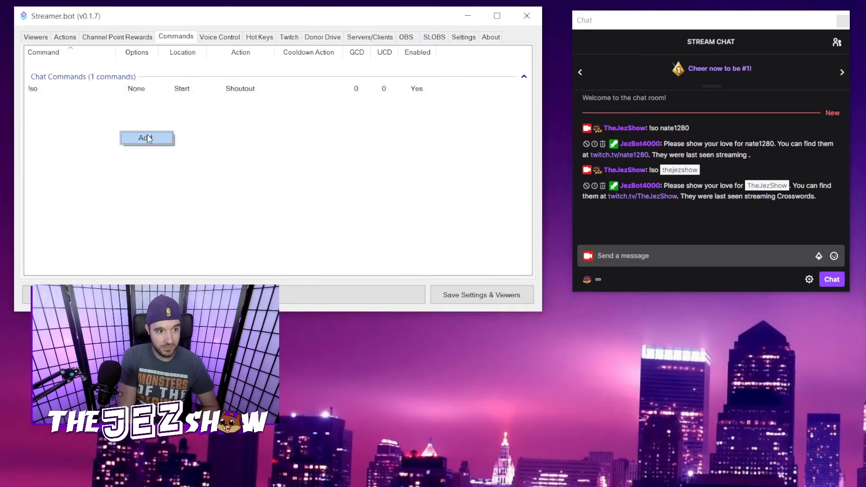
pyautogui.click(146, 138)
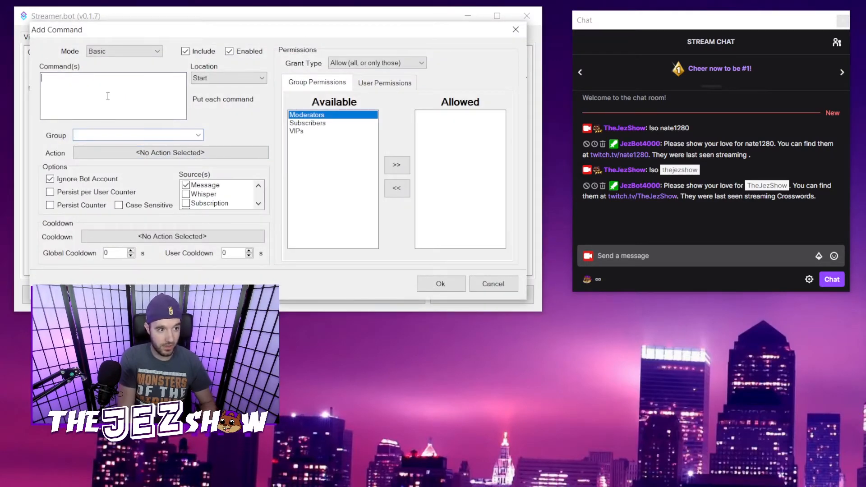
pyautogui.write('!who')
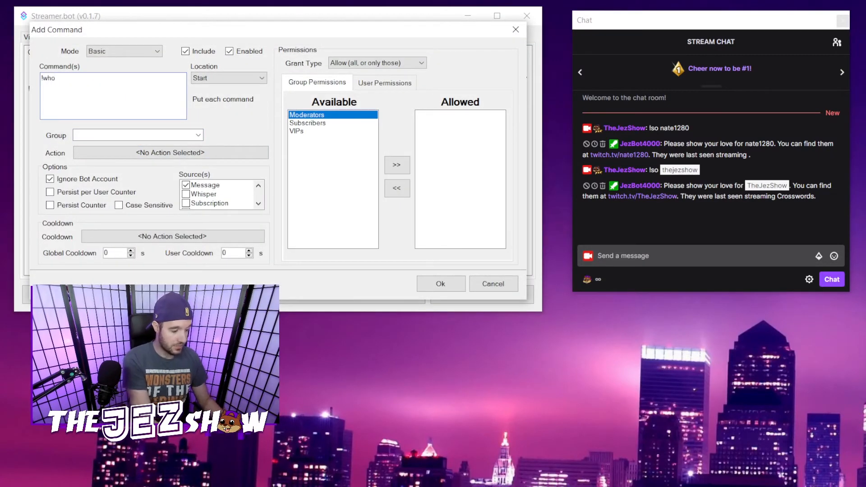
pyautogui.write('is')
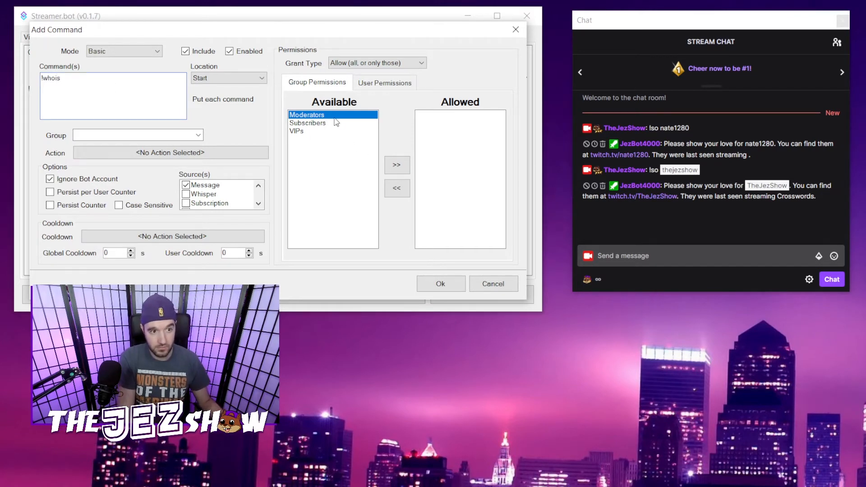
# - Allow the Moderators group to use the !whois command and assign it to the Chat Commands group
pyautogui.click(398, 165)
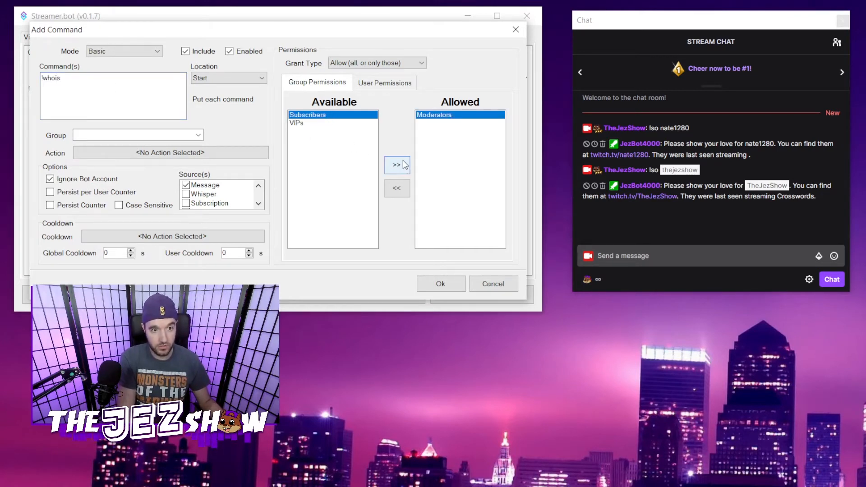
pyautogui.click(140, 135)
pyautogui.write('Chat')
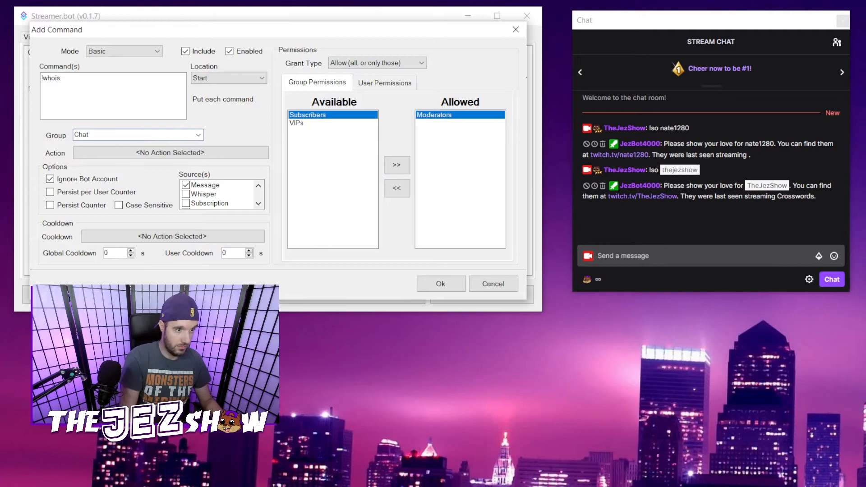
pyautogui.click(198, 135)
pyautogui.click(152, 146)
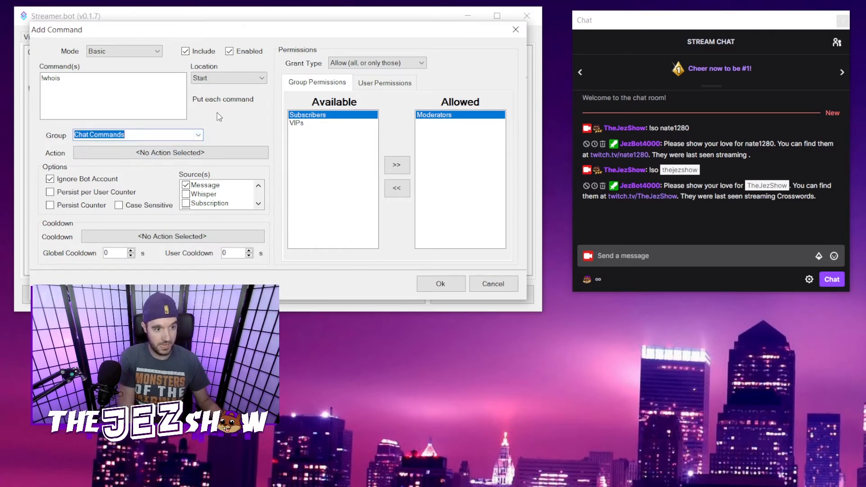
# - Save the !whois command and create an action named Who Is in the Chat Commands group
pyautogui.click(436, 283)
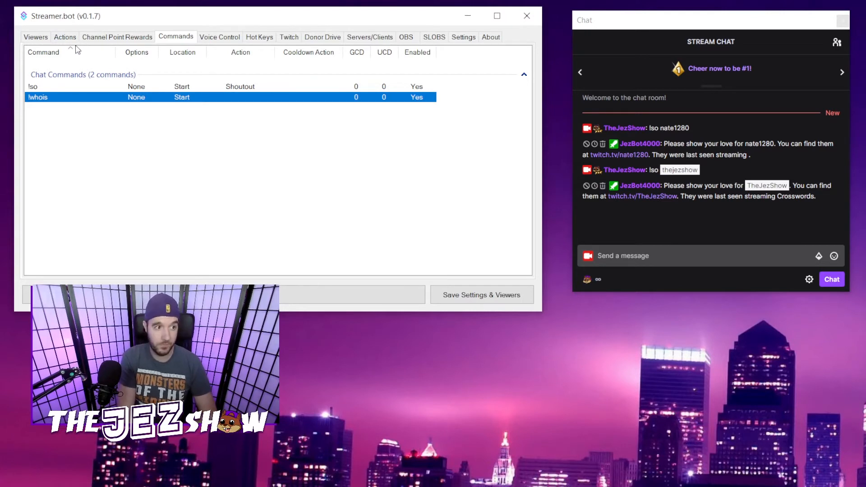
pyautogui.click(65, 37)
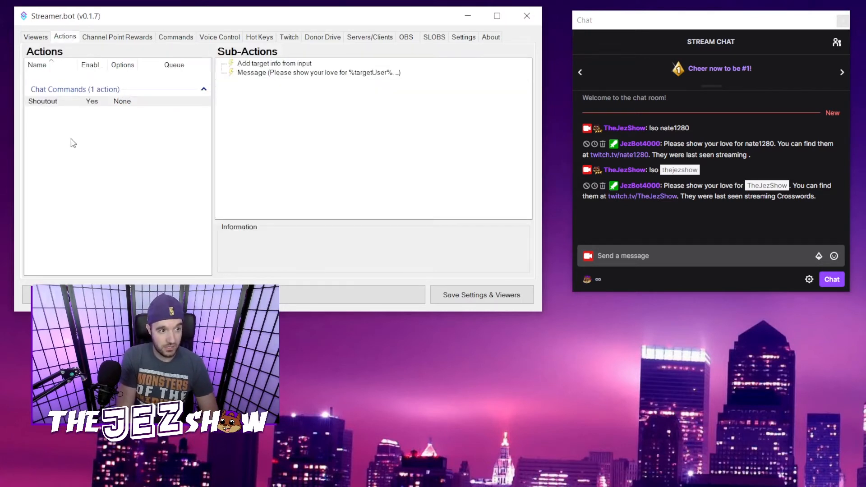
pyautogui.rightClick(71, 140)
pyautogui.click(93, 143)
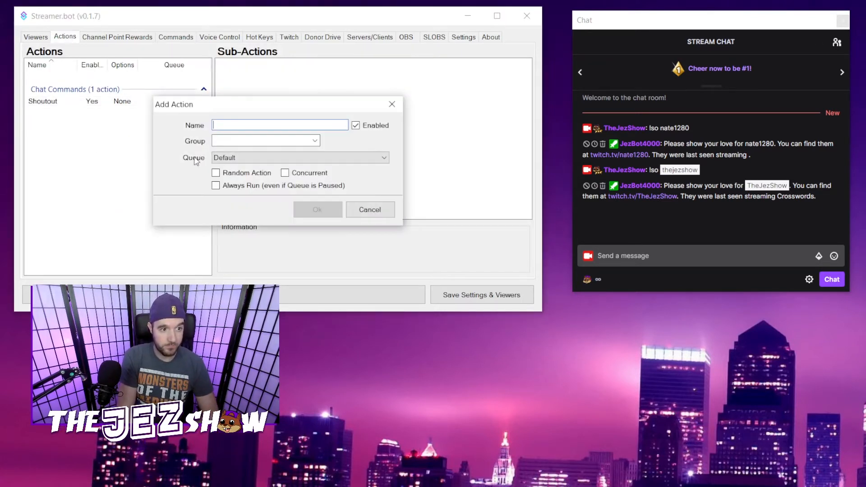
pyautogui.write('Who Is')
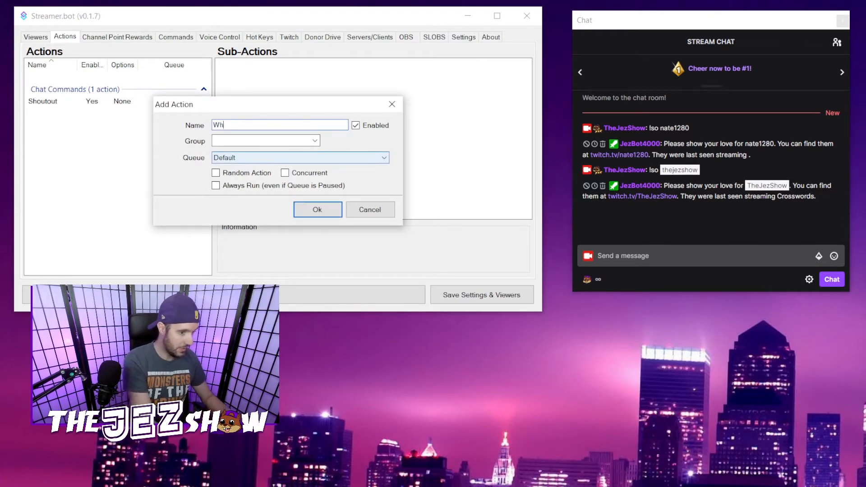
pyautogui.click(316, 140)
pyautogui.click(286, 150)
pyautogui.click(321, 211)
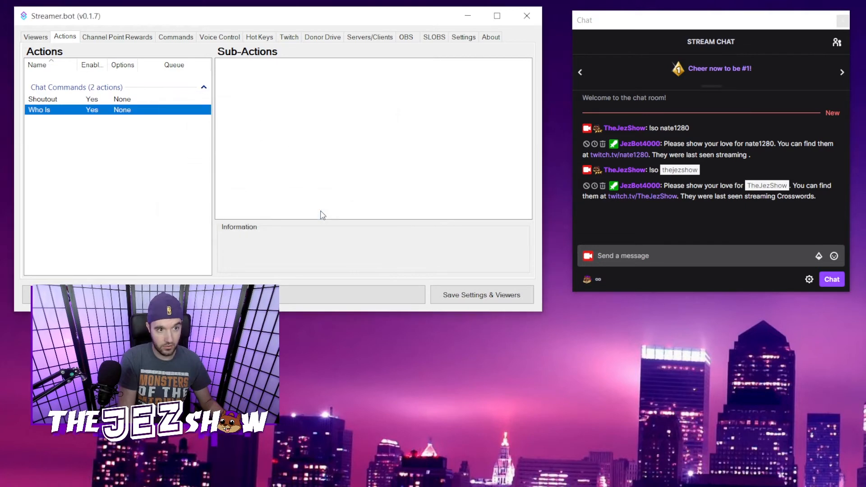
# - Add a Twitch Get User Info for Target sub-action to Who Is with the source type From Input
pyautogui.rightClick(311, 85)
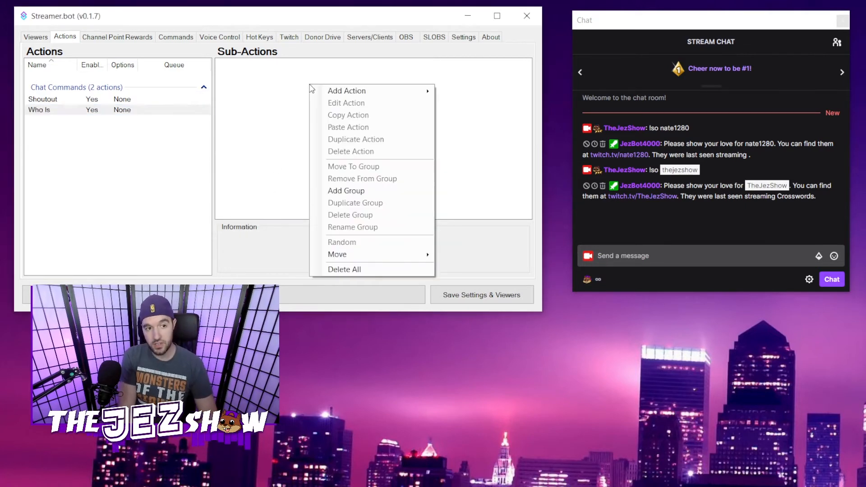
pyautogui.moveTo(361, 90)
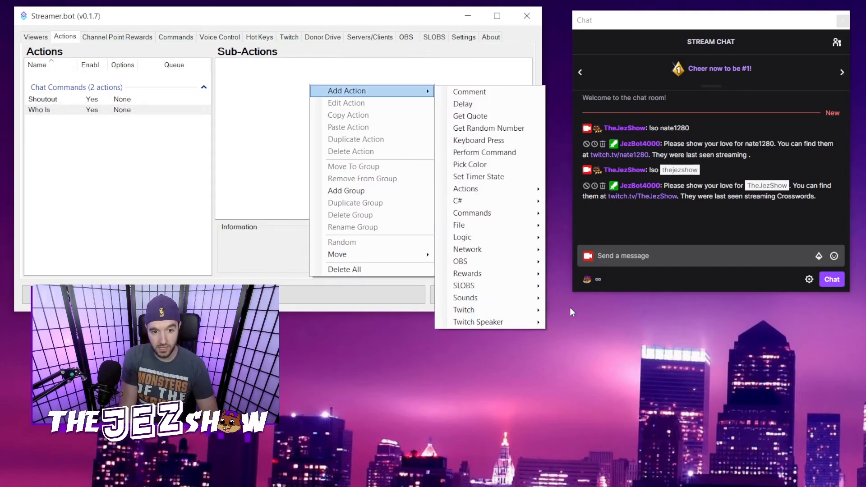
pyautogui.moveTo(524, 311)
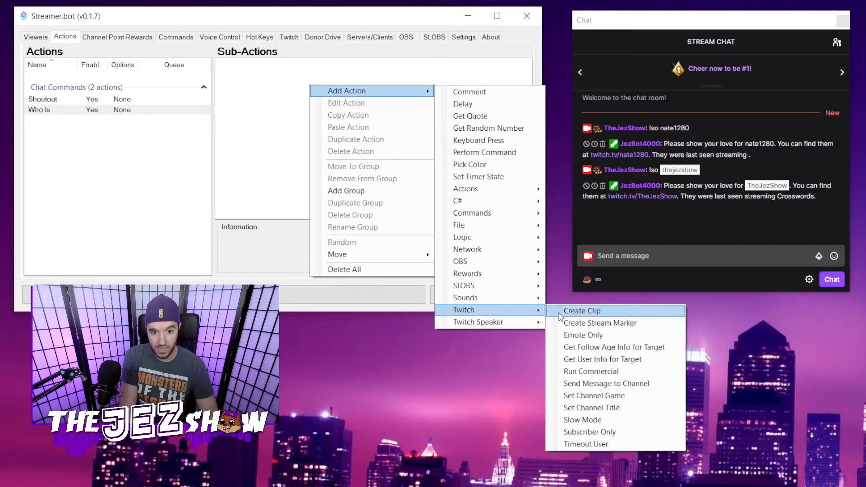
pyautogui.click(614, 360)
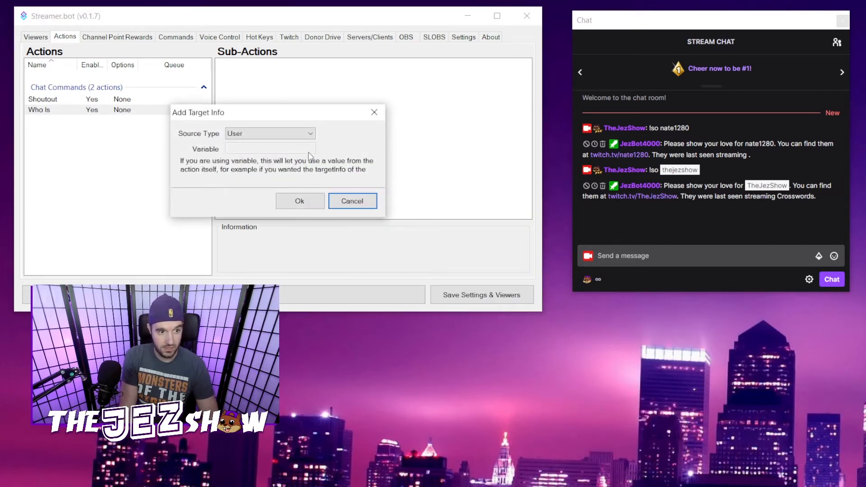
pyautogui.click(298, 133)
pyautogui.click(277, 153)
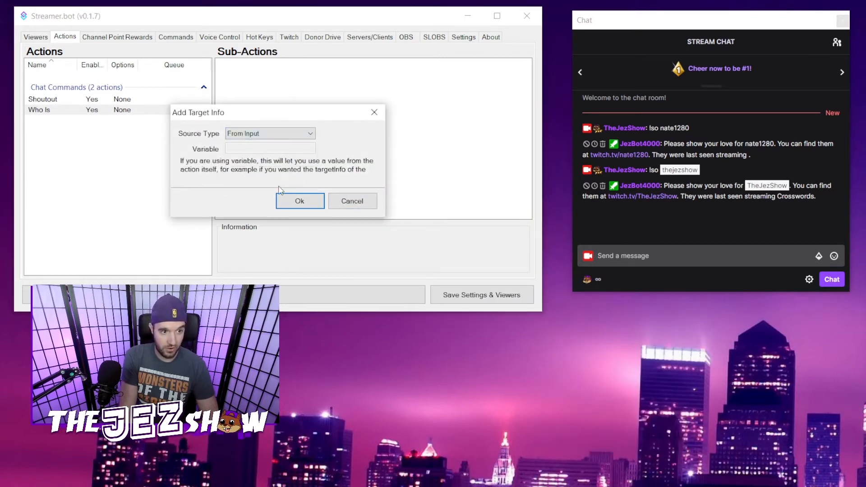
pyautogui.click(299, 200)
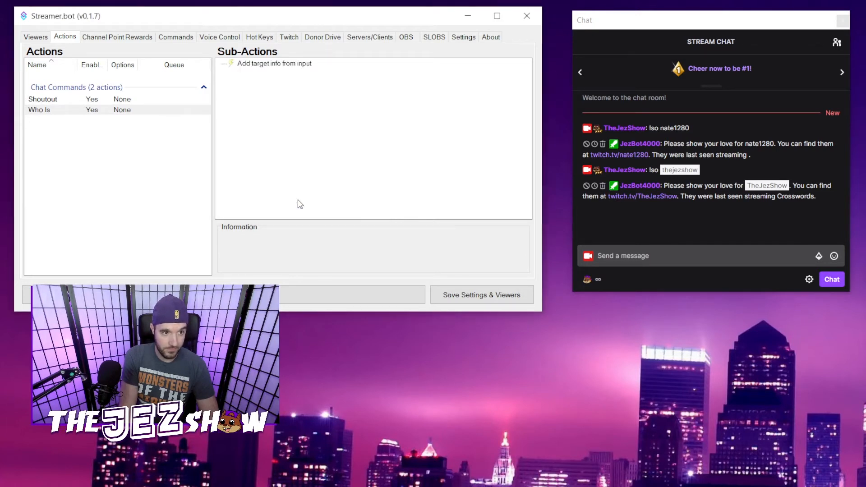
# - Add a Twitch Send Message to Channel sub-action to Who Is and begin its message with "%targetUser% is an"
pyautogui.rightClick(326, 118)
pyautogui.moveTo(354, 127)
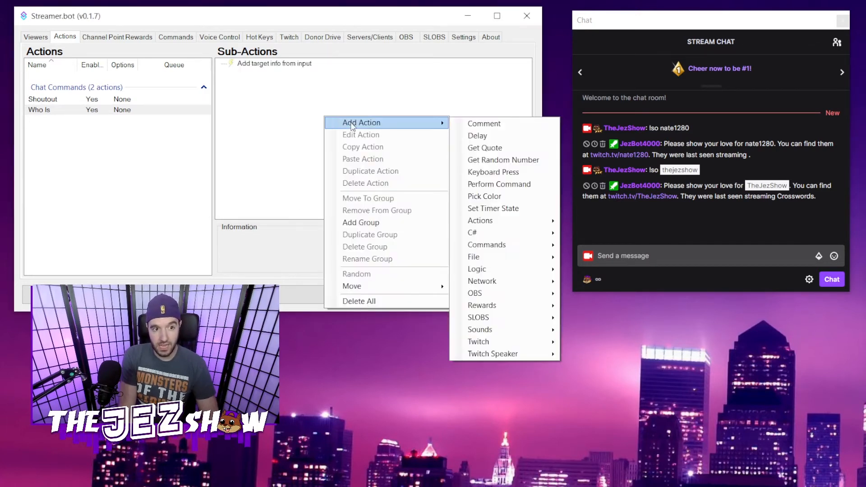
pyautogui.moveTo(517, 344)
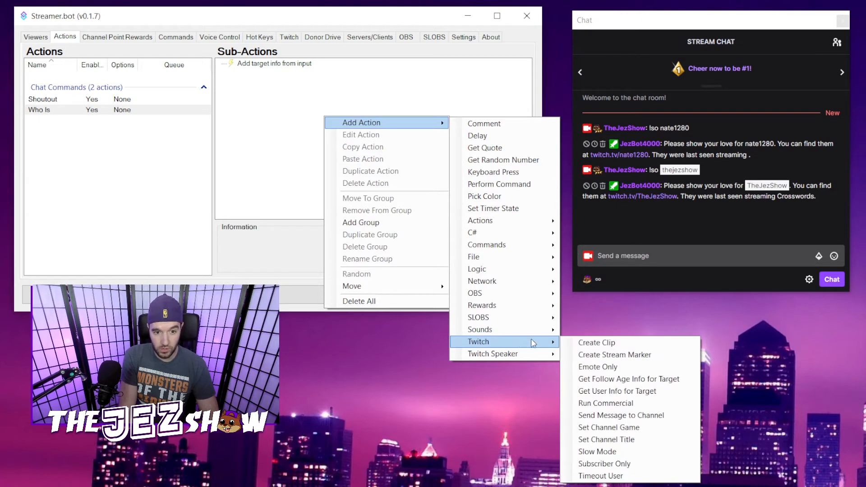
pyautogui.click(650, 412)
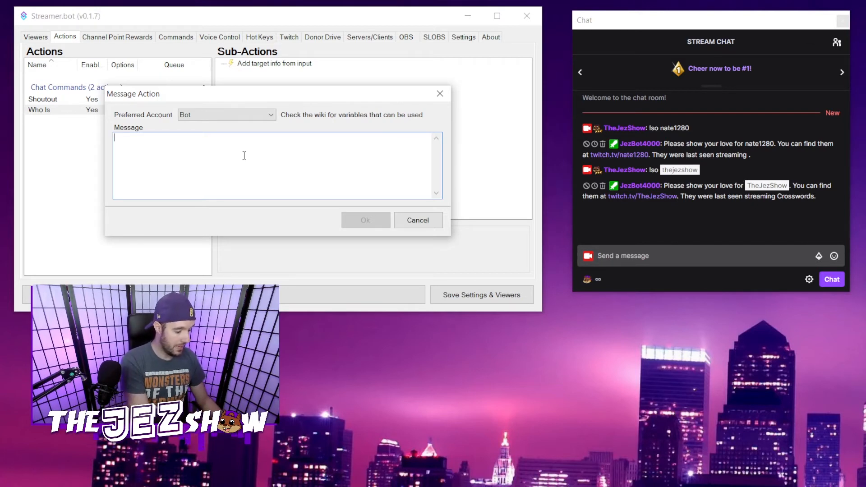
pyautogui.write('%')
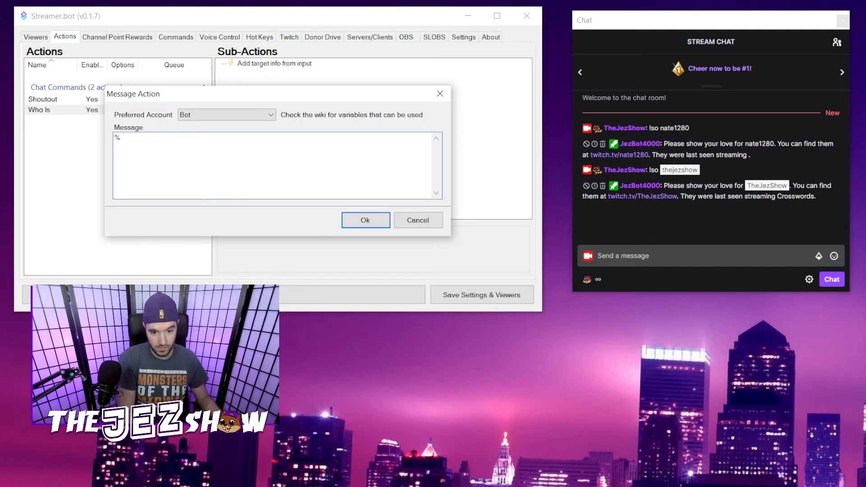
pyautogui.hotkey('alt', 'Tab')
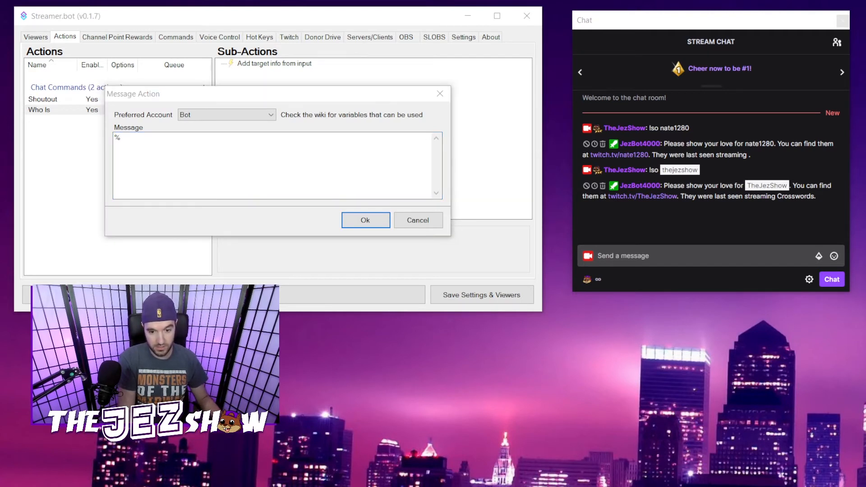
pyautogui.click(194, 142)
pyautogui.write('targetUser%')
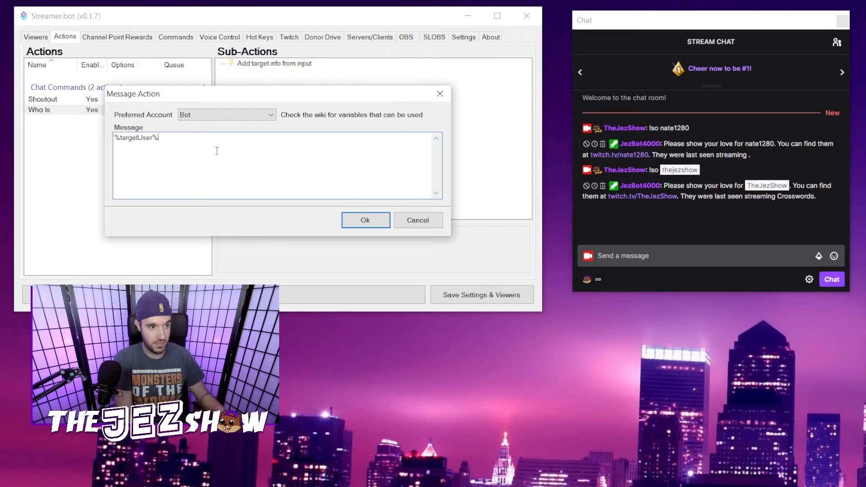
pyautogui.write(' is')
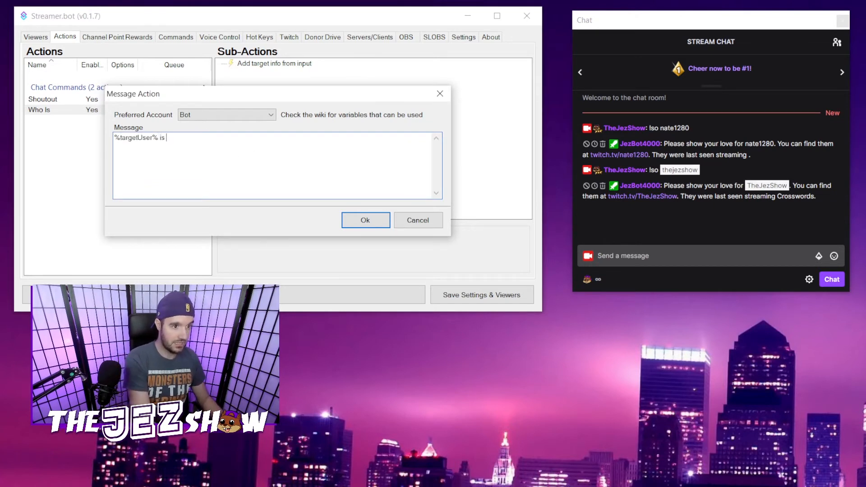
pyautogui.write(' an')
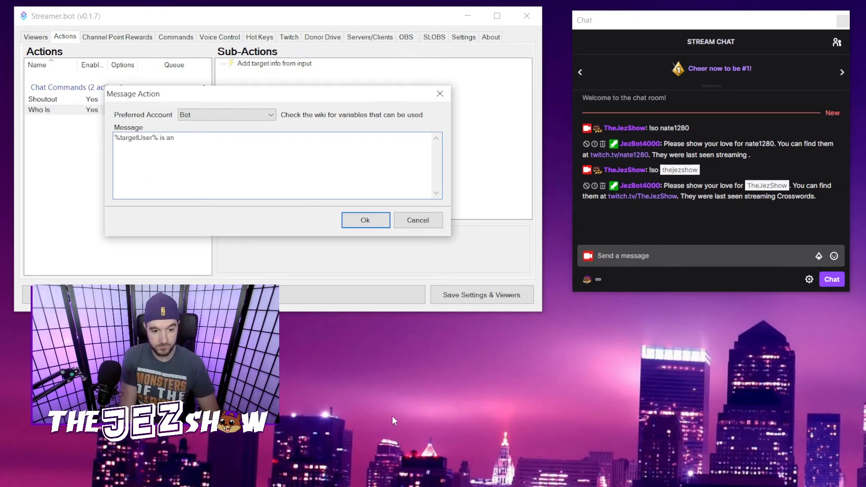
# - Look up the user type variable in the wiki and make the message read "%targetUser% is a %targetUserType%."
pyautogui.hotkey('alt', 'Tab')
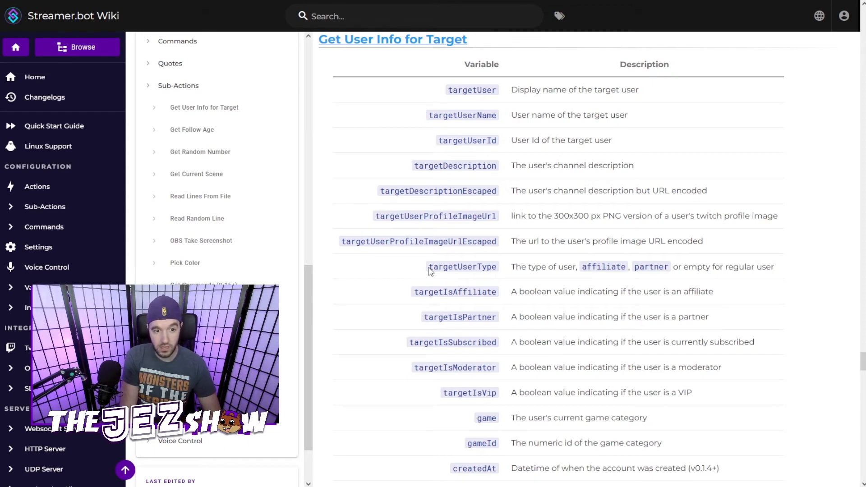
pyautogui.moveTo(429, 266); pyautogui.dragTo(497, 267)
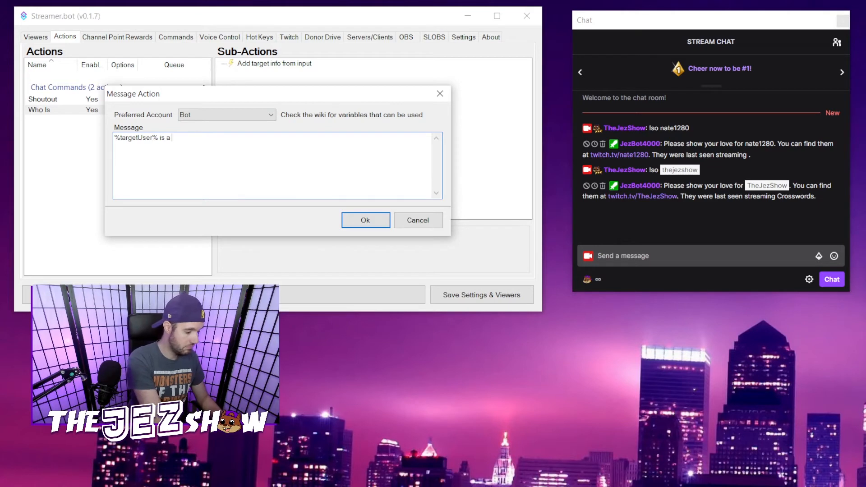
pyautogui.write('targetUserType')
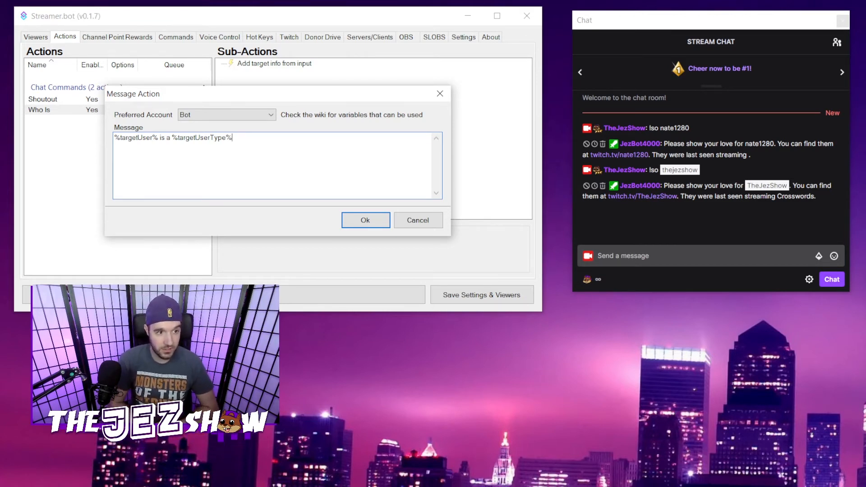
pyautogui.write('.')
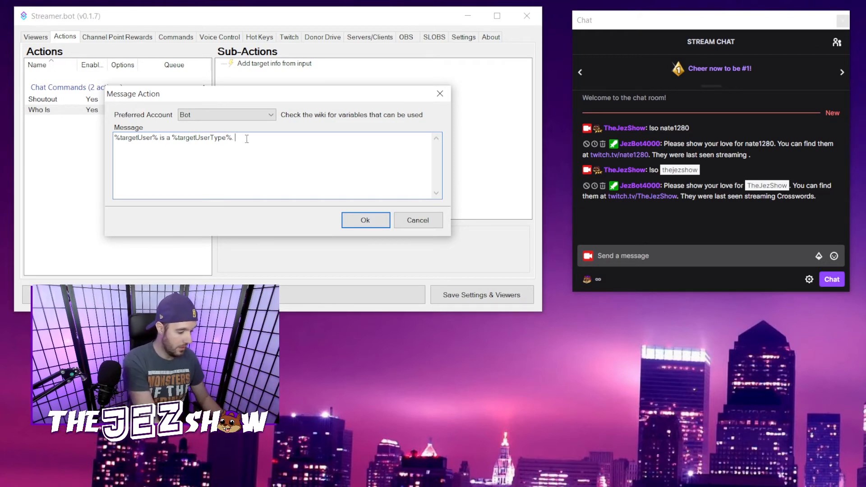
# - Continue the message with the words "They describe themselves as", correcting the misspelling
pyautogui.write(' They describe')
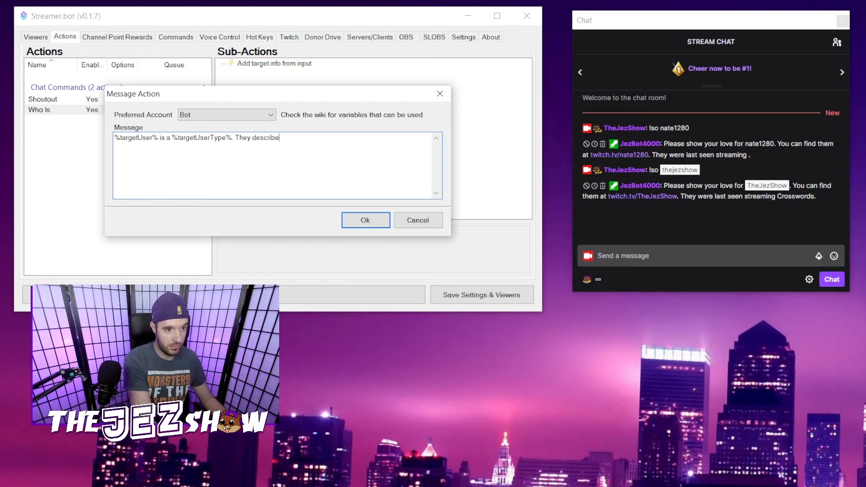
pyautogui.write(' themsevles as')
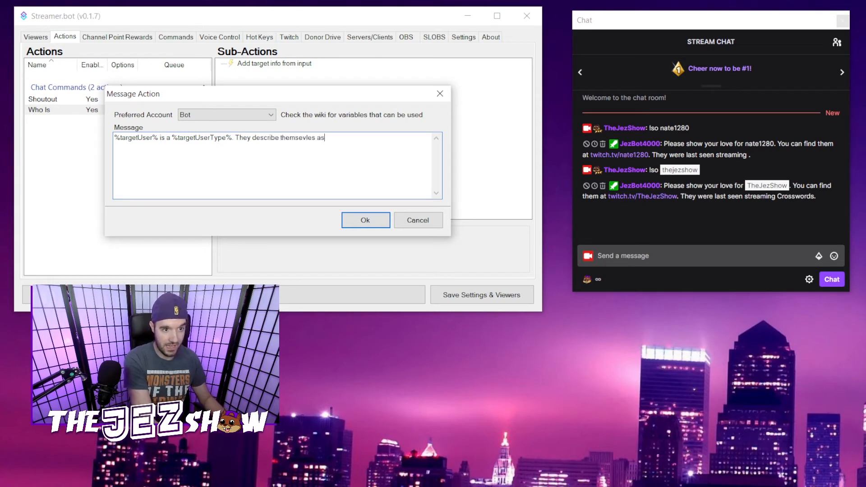
pyautogui.press('BackSpace')
pyautogui.press('BackSpace')
pyautogui.press('BackSpace')
pyautogui.press('BackSpace')
pyautogui.press('BackSpace')
pyautogui.press('BackSpace')
pyautogui.press('BackSpace')
pyautogui.write('lves')
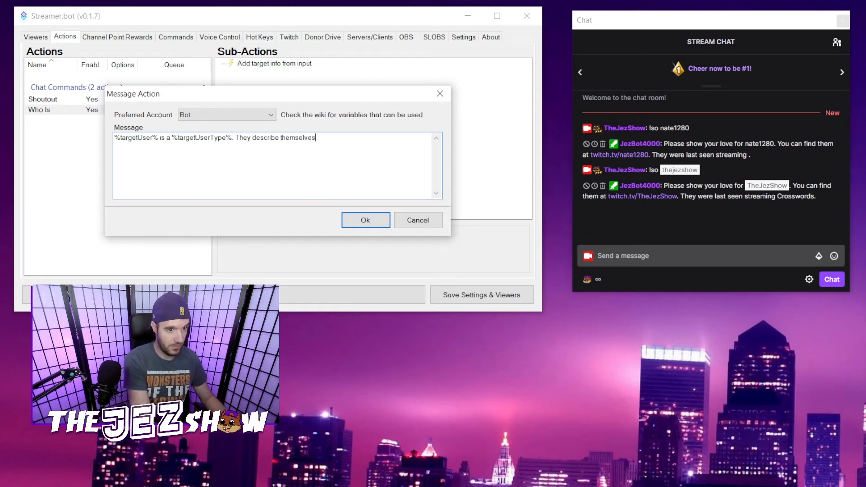
pyautogui.write(' as')
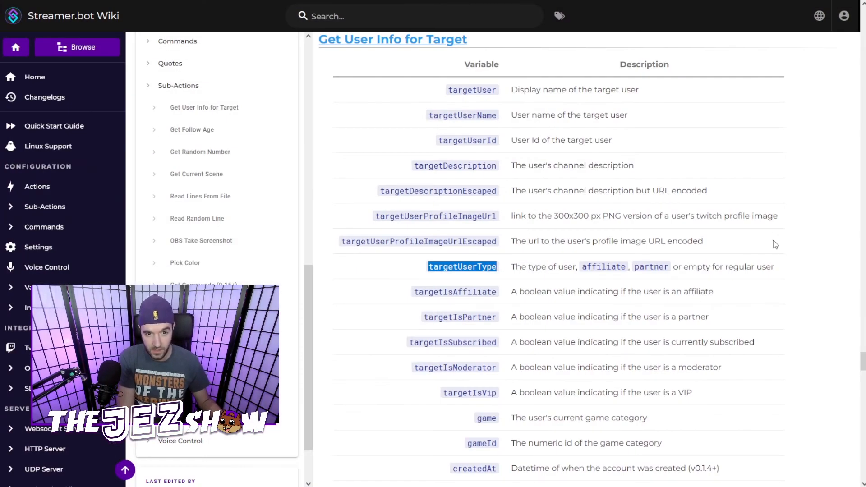
# - Look up the channel description variable in the wiki and append "%targetDescription%." to the message
pyautogui.click(776, 245)
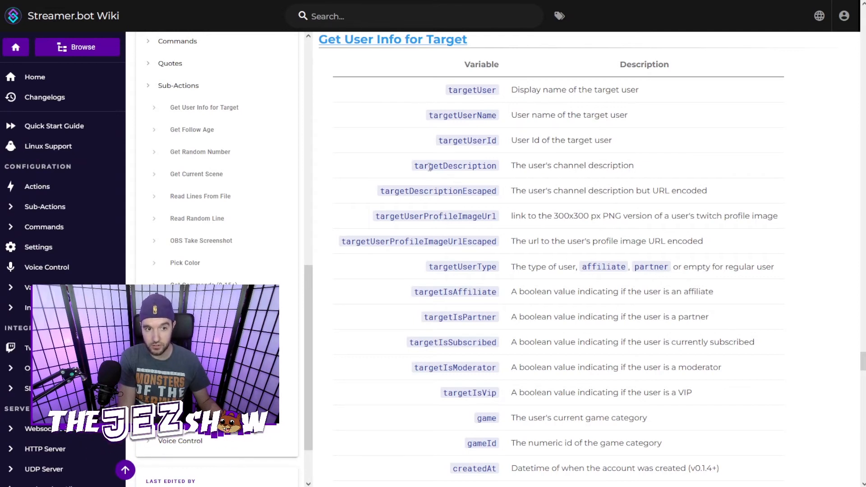
pyautogui.moveTo(416, 166); pyautogui.dragTo(498, 166)
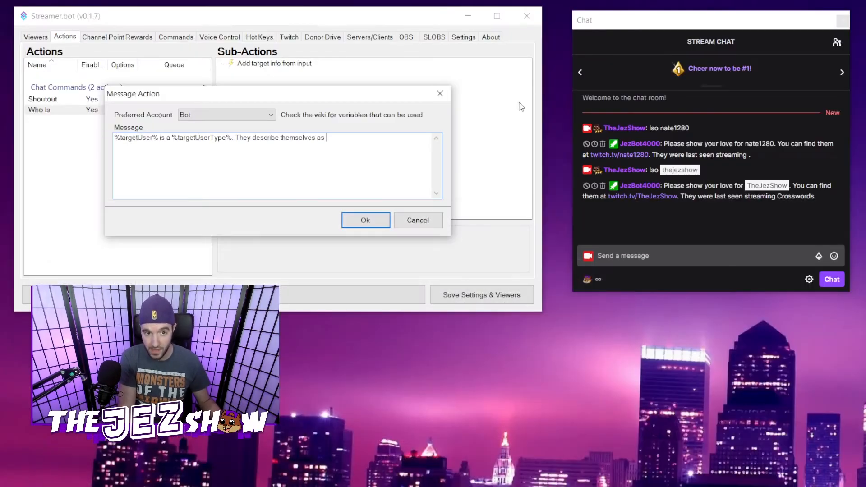
pyautogui.click(364, 136)
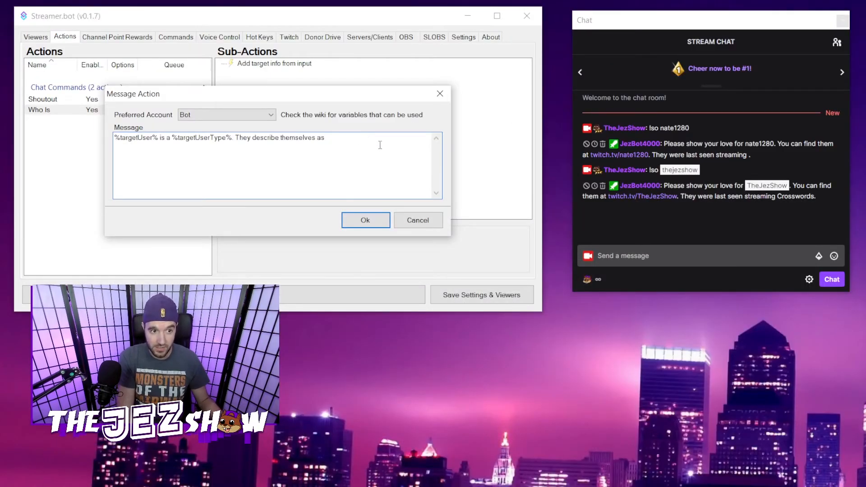
pyautogui.write('%')
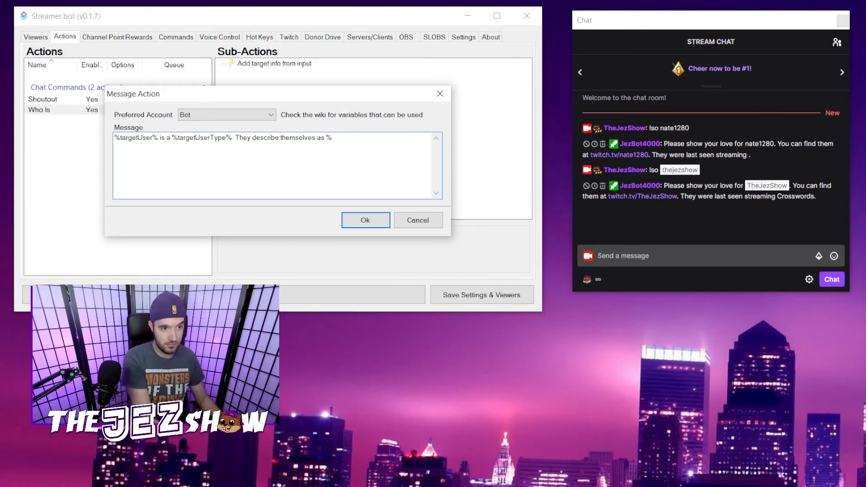
pyautogui.write('targetDescription%. F')
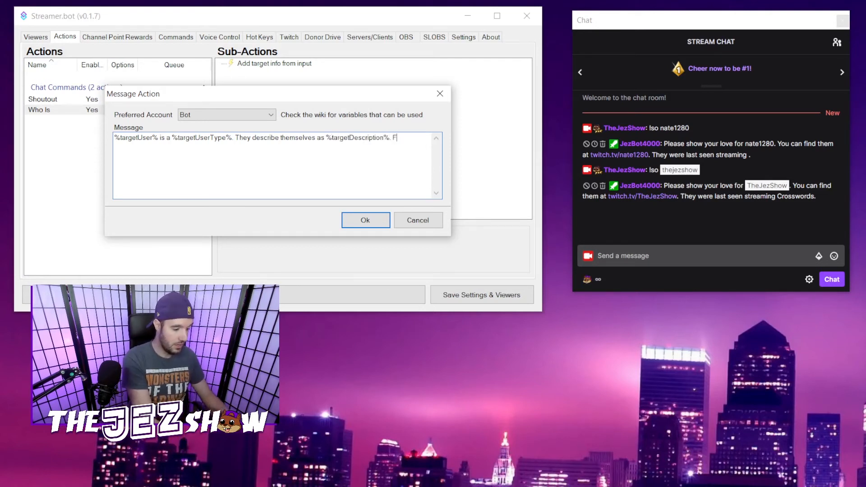
# - End the message with "Follow them at twitch.tv/%targetUser%", reusing the target user variable from the message's beginning
pyautogui.write('ollow them at twitch.tv/')
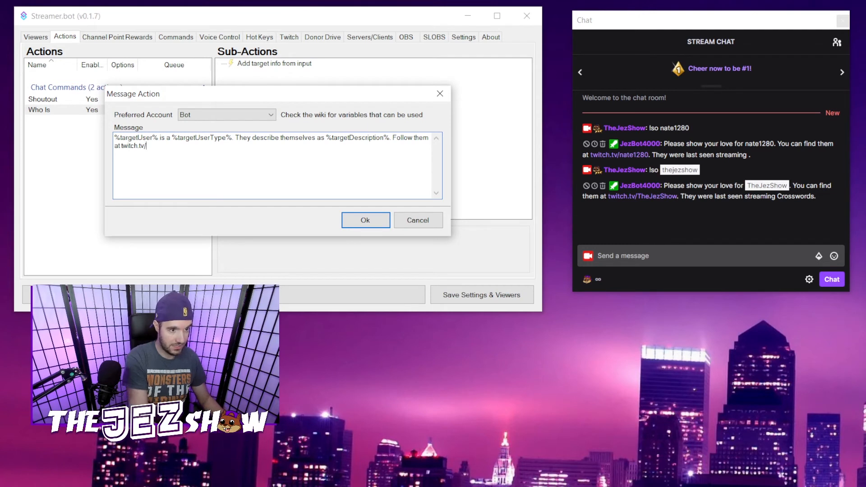
pyautogui.moveTo(158, 138); pyautogui.dragTo(104, 137)
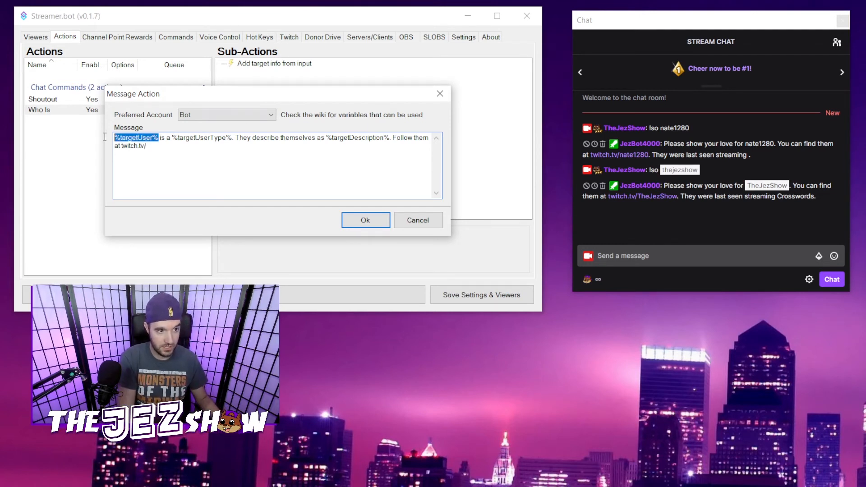
pyautogui.hotkey('ctrl', 'c')
pyautogui.click(160, 150)
pyautogui.hotkey('ctrl', 'v')
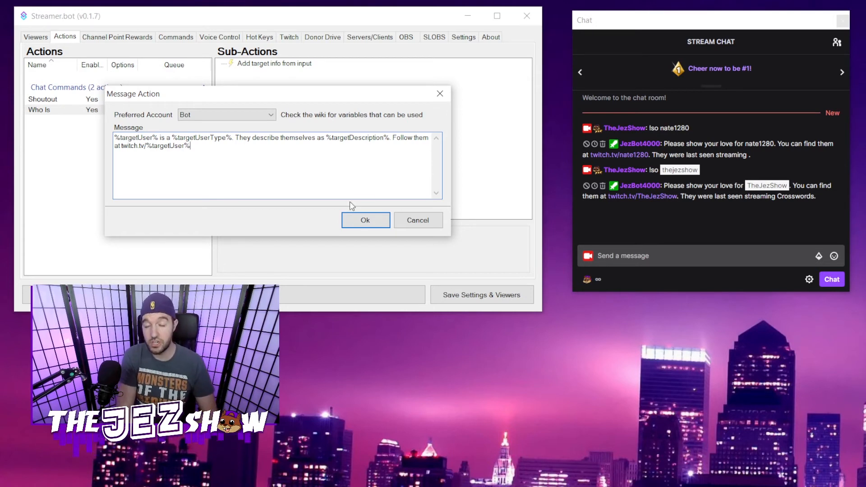
# - Save the message sub-action and assign the Who Is action to the !whois command
pyautogui.click(365, 220)
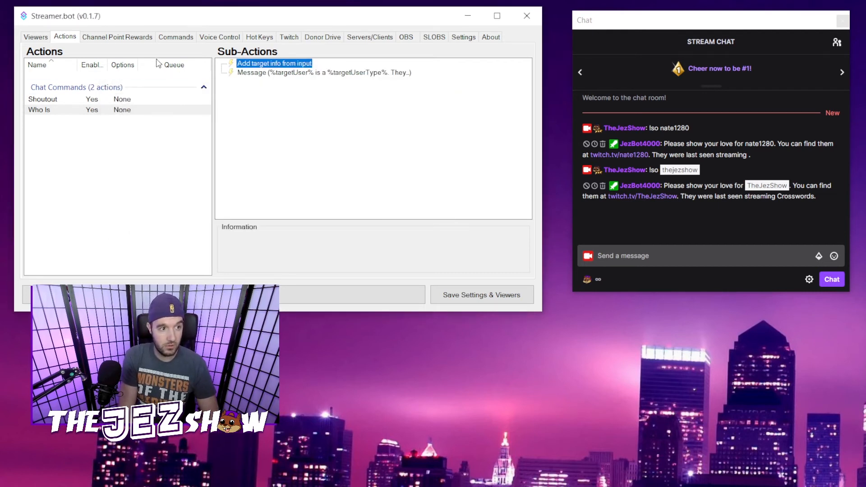
pyautogui.click(188, 38)
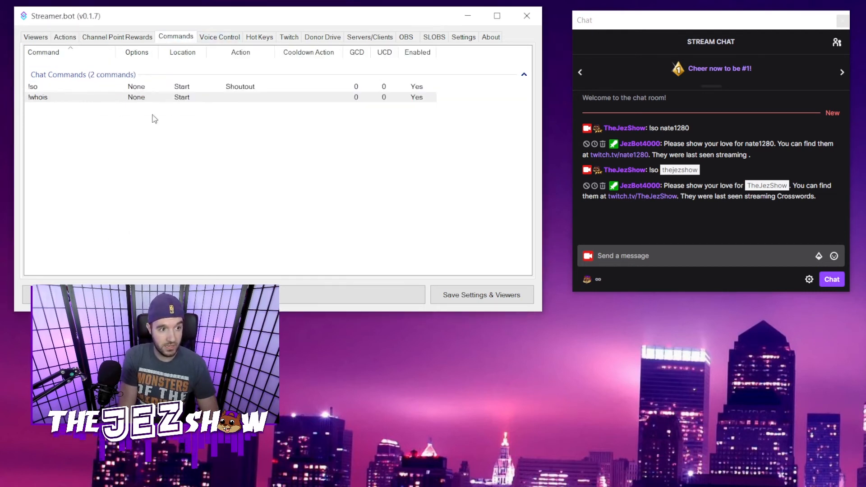
pyautogui.click(70, 99)
pyautogui.rightClick(65, 98)
pyautogui.click(88, 118)
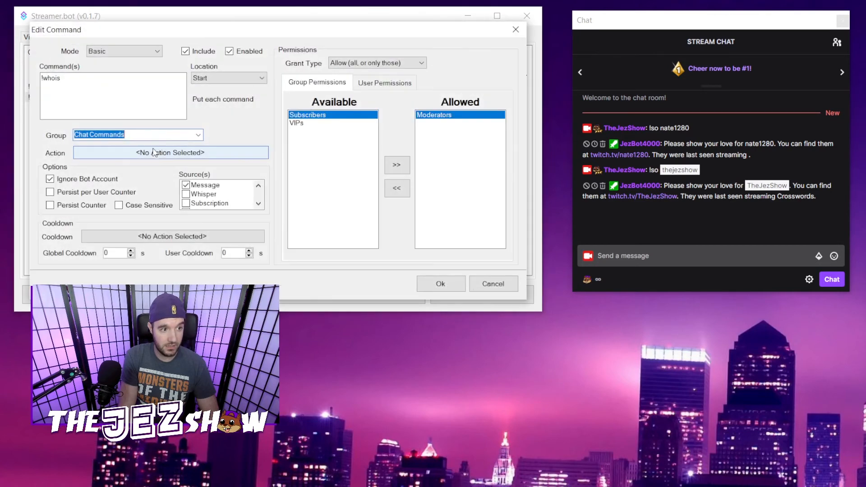
pyautogui.click(155, 154)
pyautogui.click(154, 68)
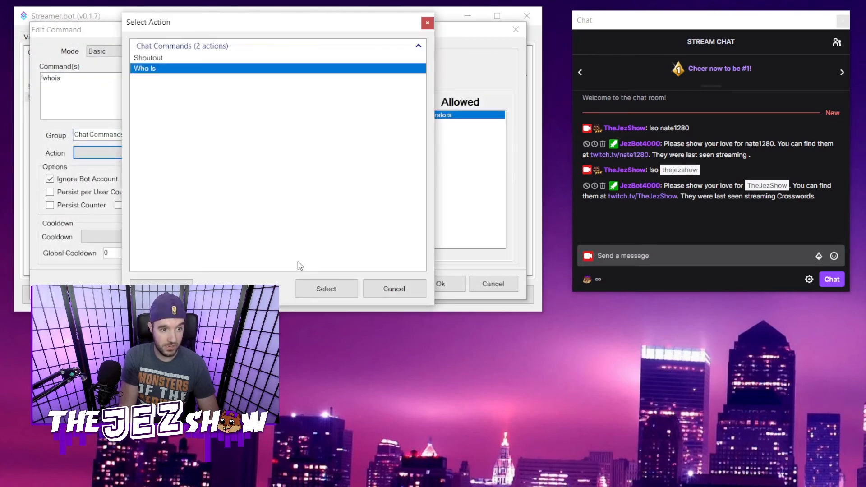
pyautogui.click(324, 289)
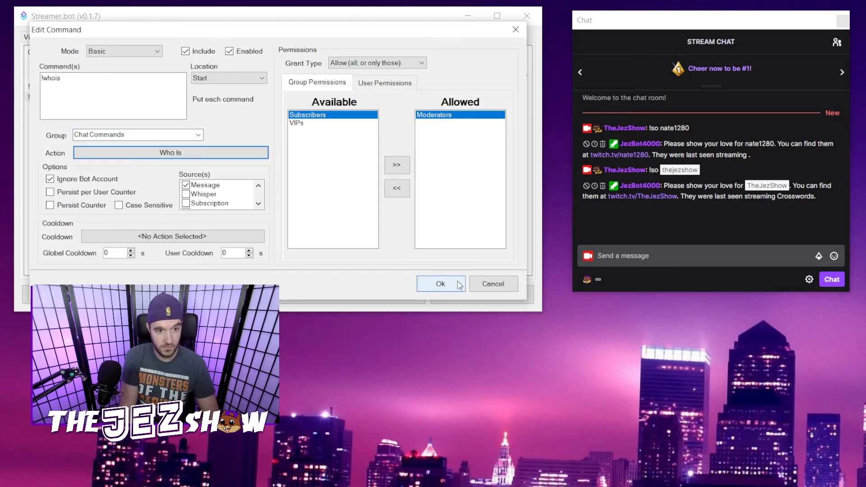
pyautogui.click(440, 284)
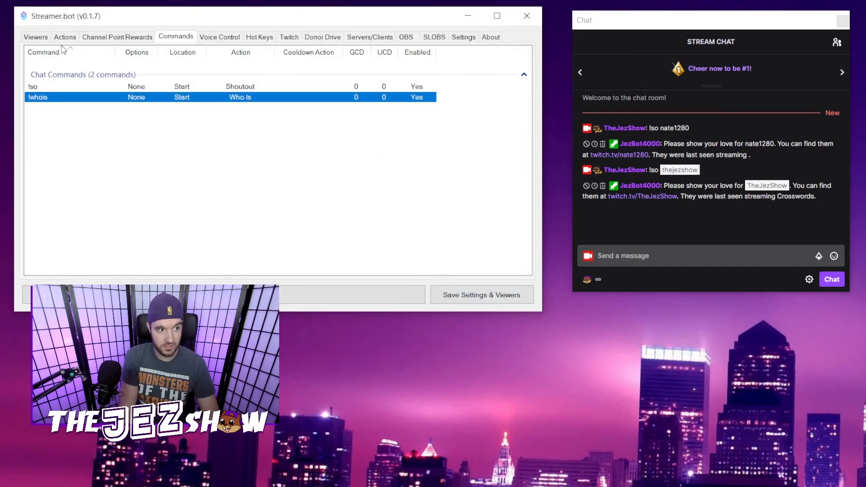
# - Check the list of present viewers and test the command by sending "!whois thejezshow" in the stream chat
pyautogui.click(35, 36)
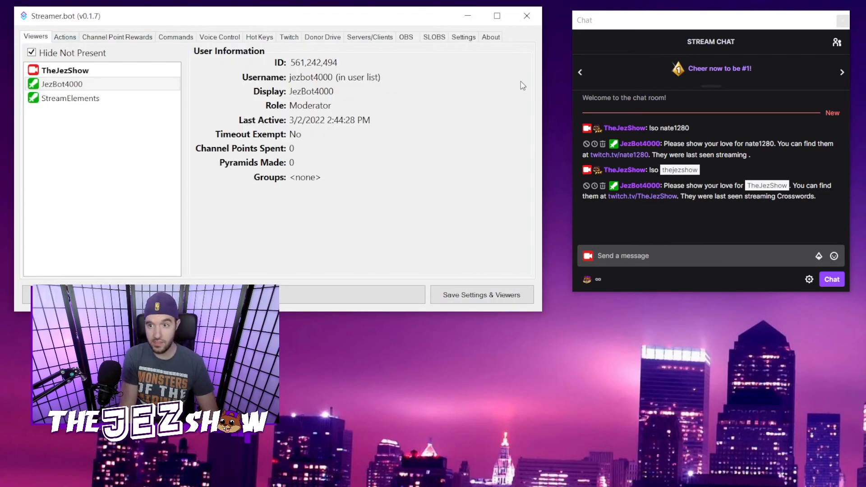
pyautogui.click(690, 259)
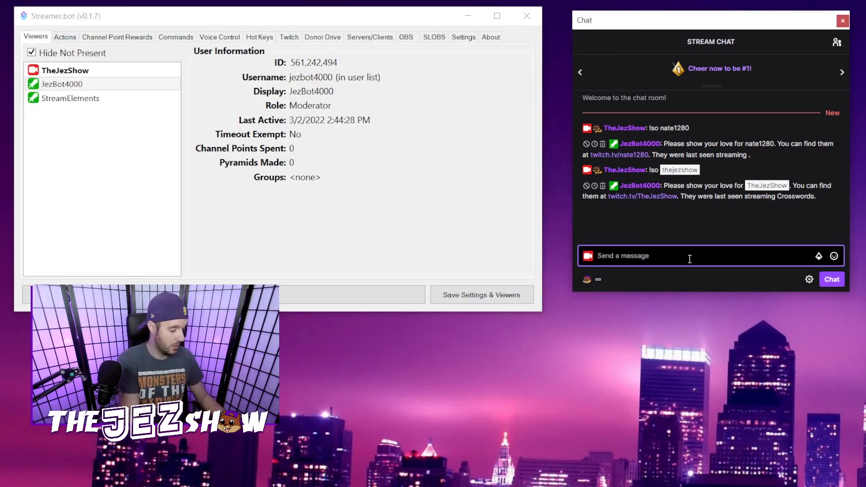
pyautogui.write('!whois ')
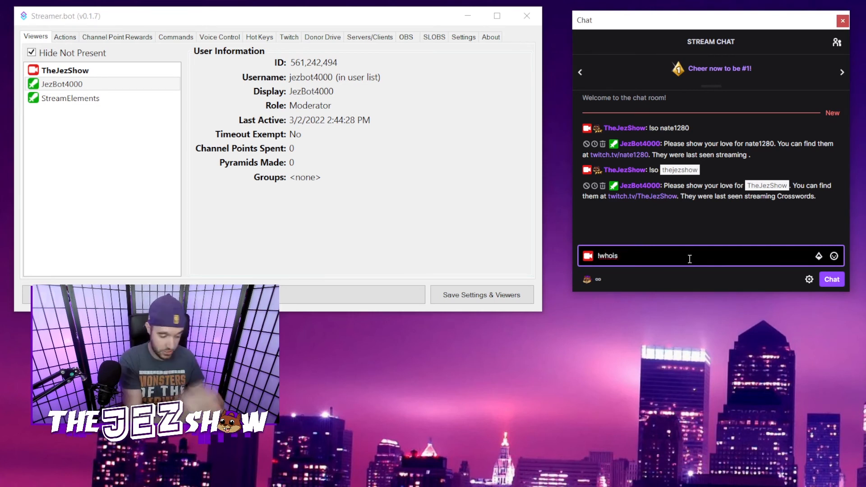
pyautogui.write('t')
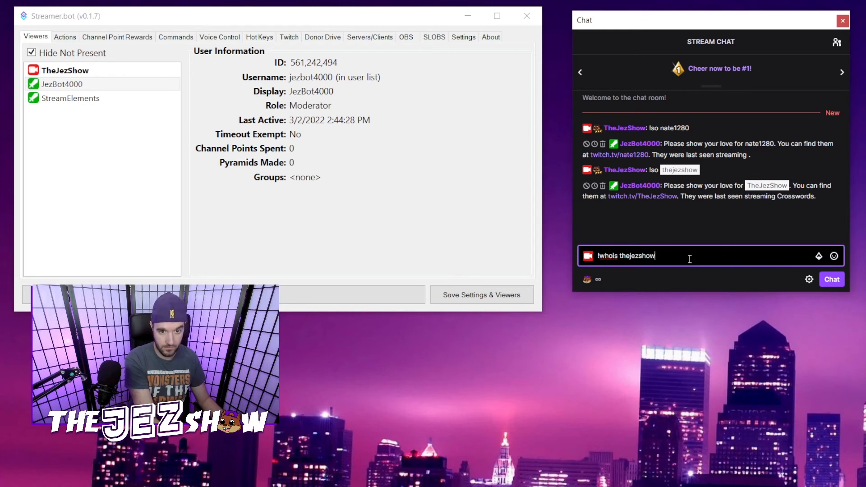
pyautogui.write('hejezshow')
pyautogui.press('Return')
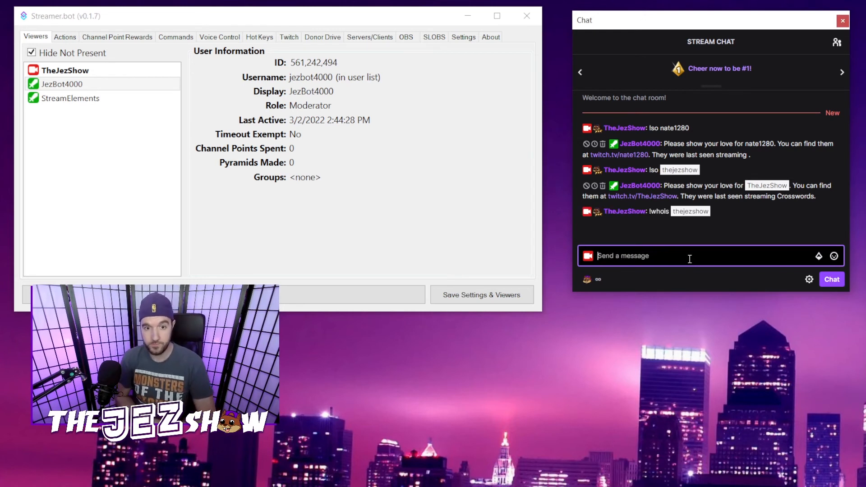